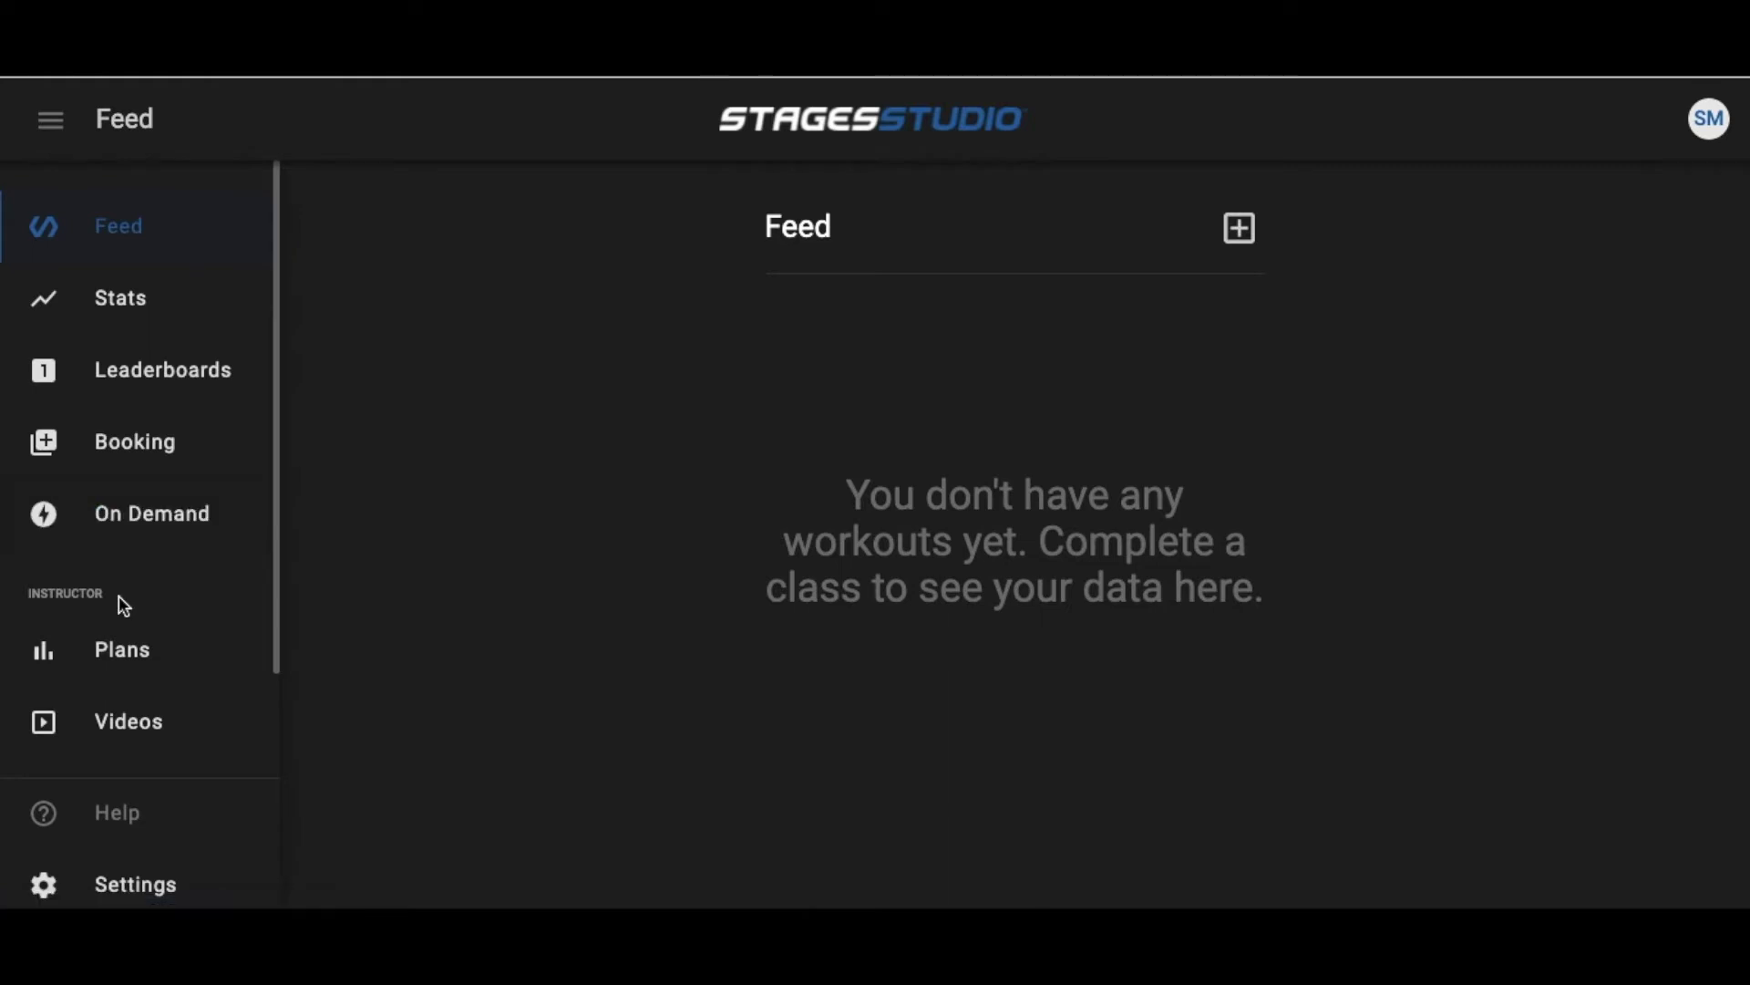
Go to the instructor's plans and create a new Power Plan.
{"action": "scroll", "coordinate": [118, 597], "scroll_direction": "down", "scroll_amount": 2}
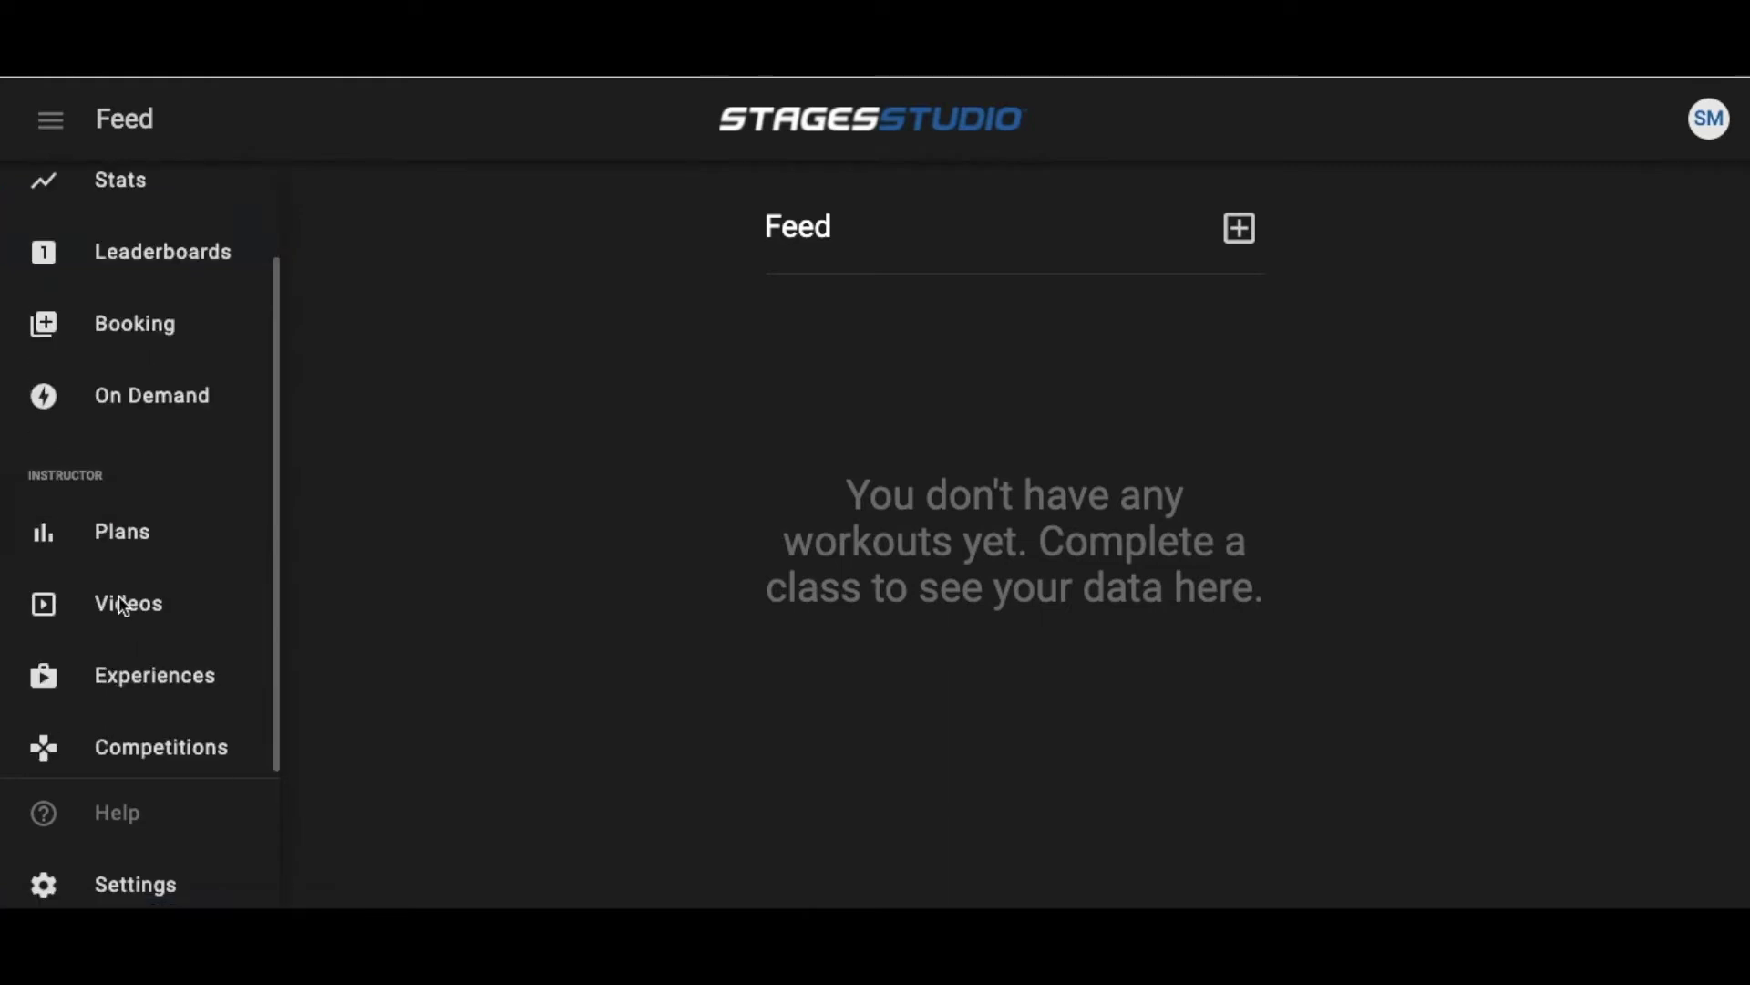
{"action": "left_click", "coordinate": [133, 533]}
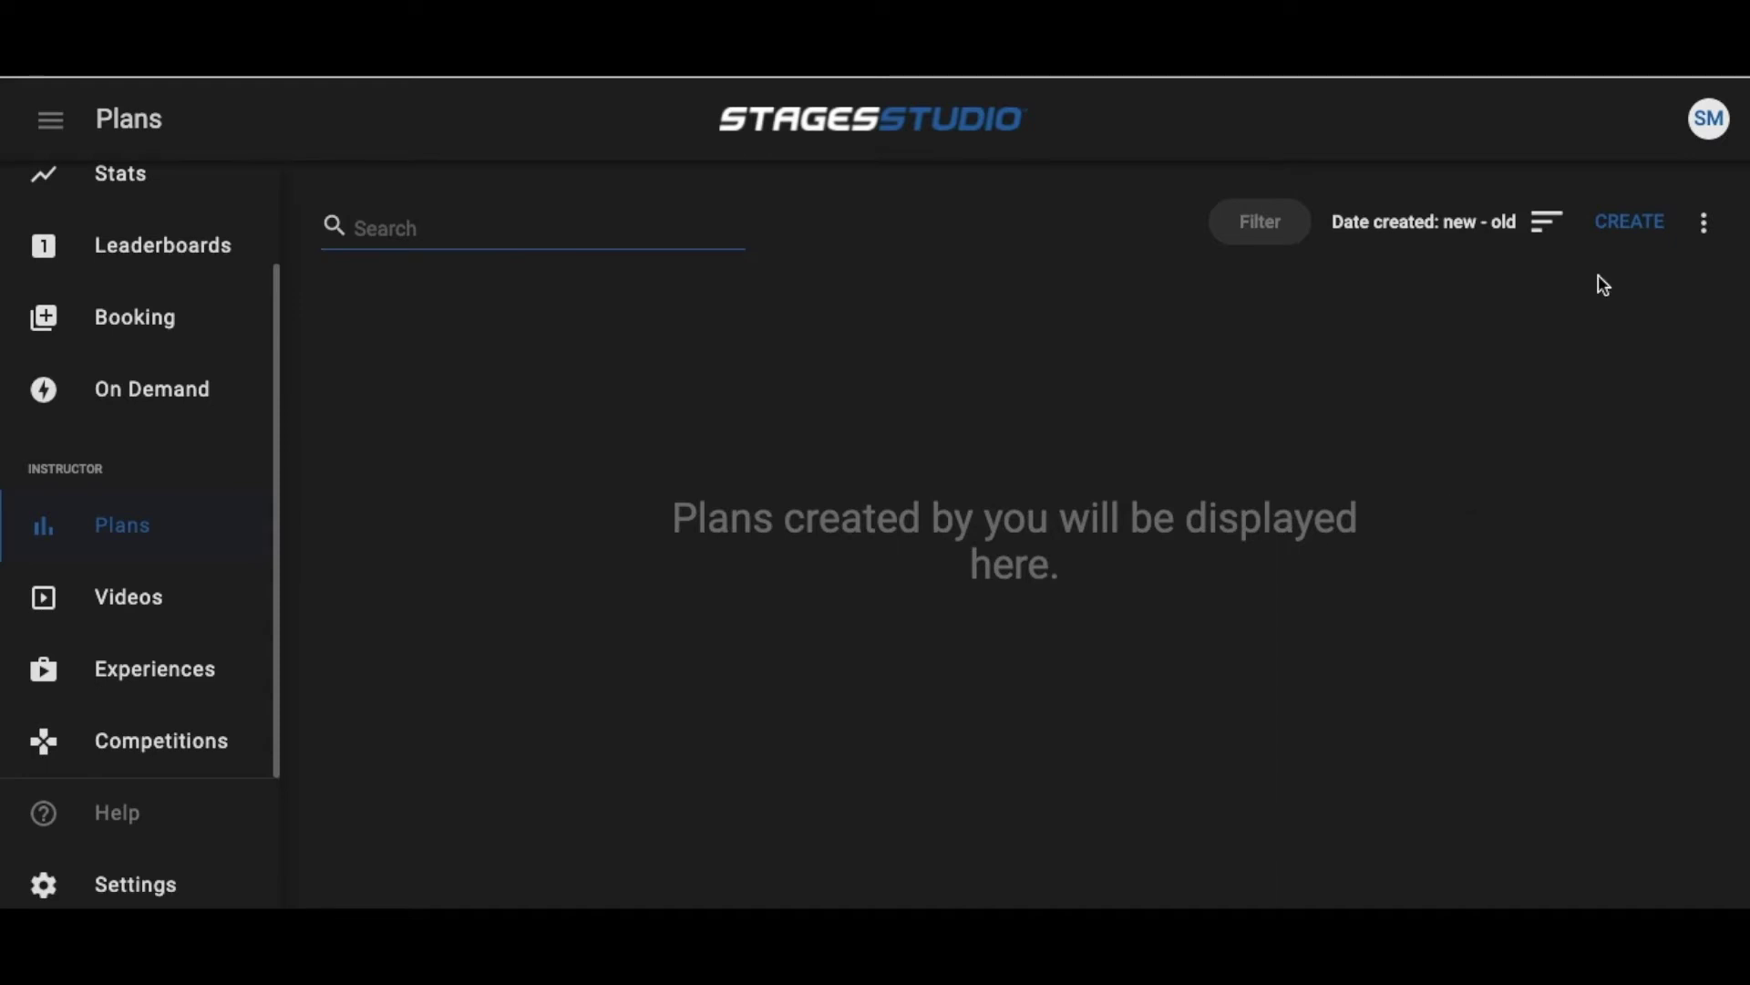
{"action": "left_click", "coordinate": [1631, 223]}
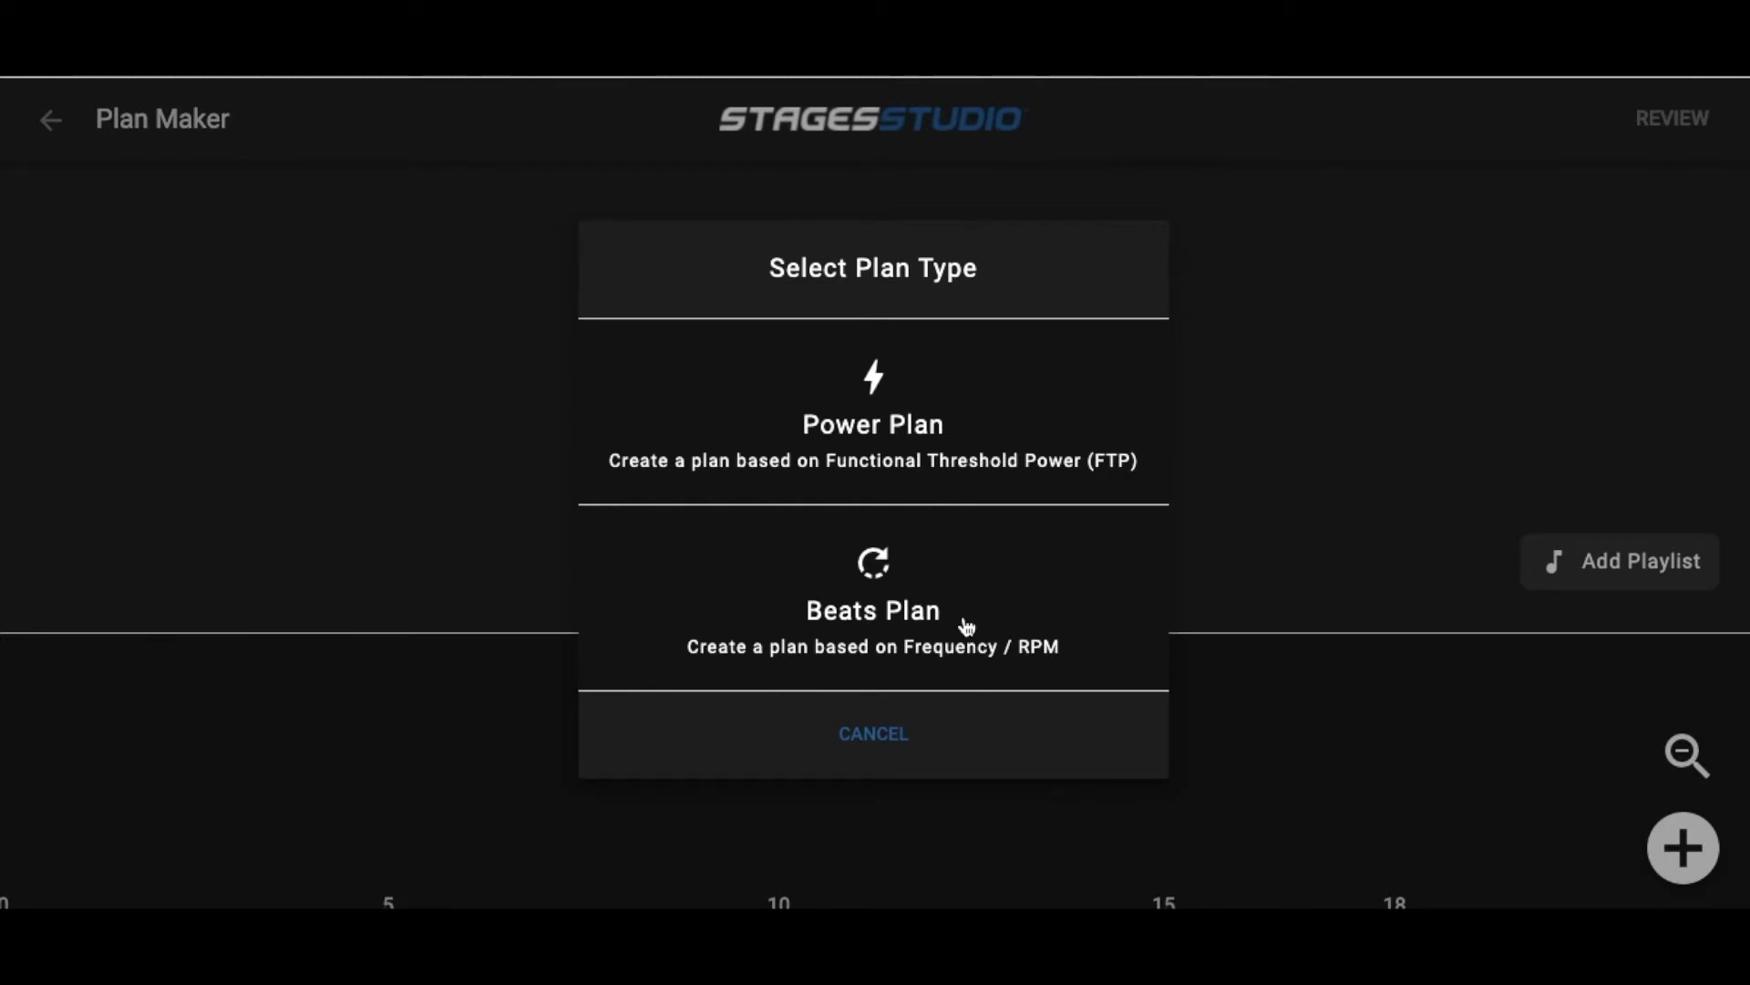
{"action": "left_click", "coordinate": [905, 429]}
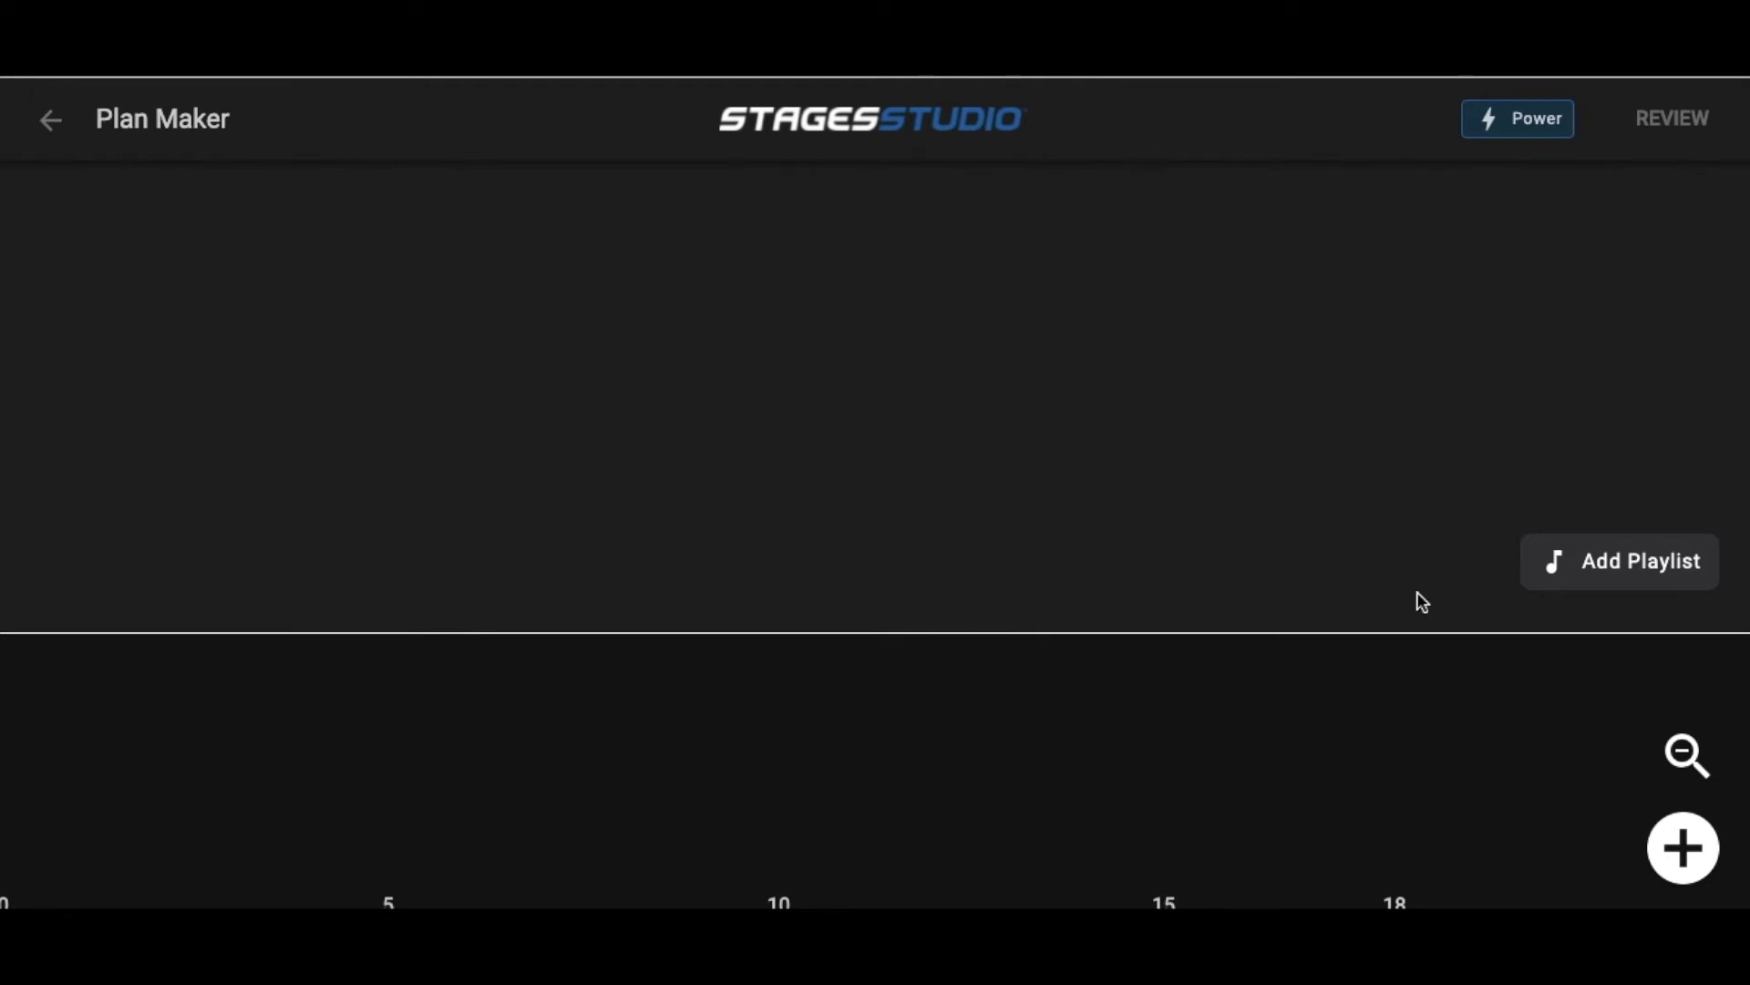
View the available ways to add a playlist to the plan, leaving without adding one.
{"action": "left_click", "coordinate": [1621, 565]}
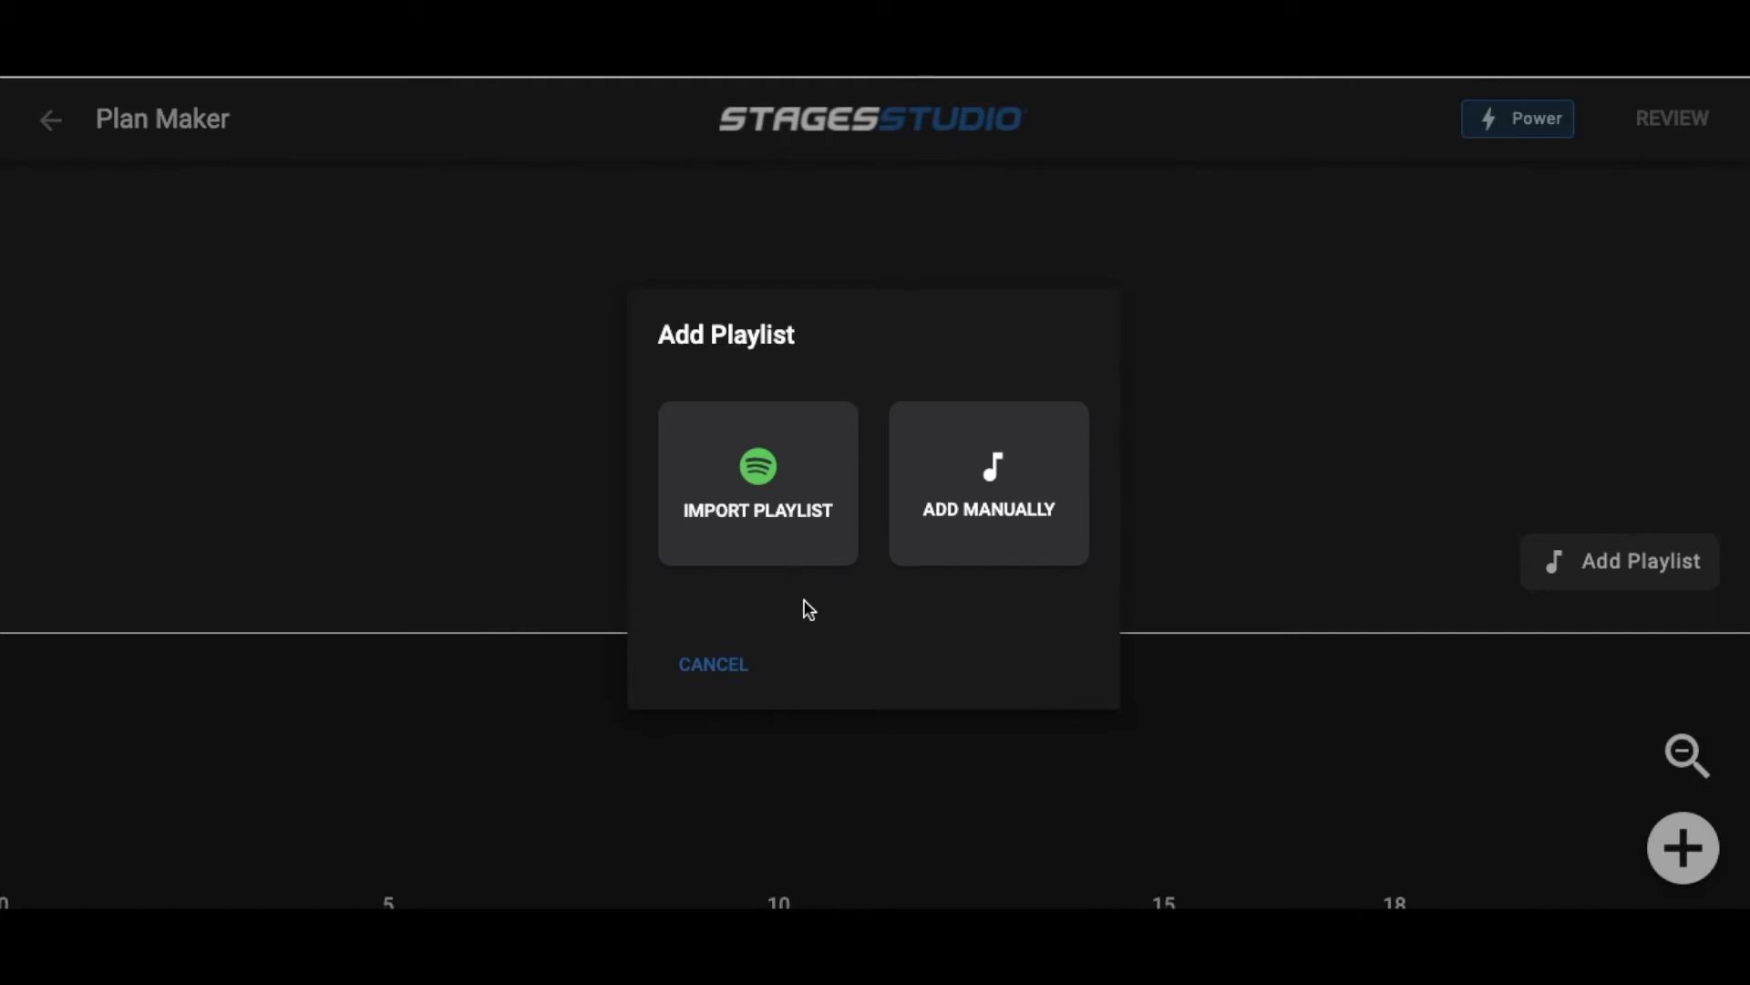
{"action": "left_click", "coordinate": [743, 662]}
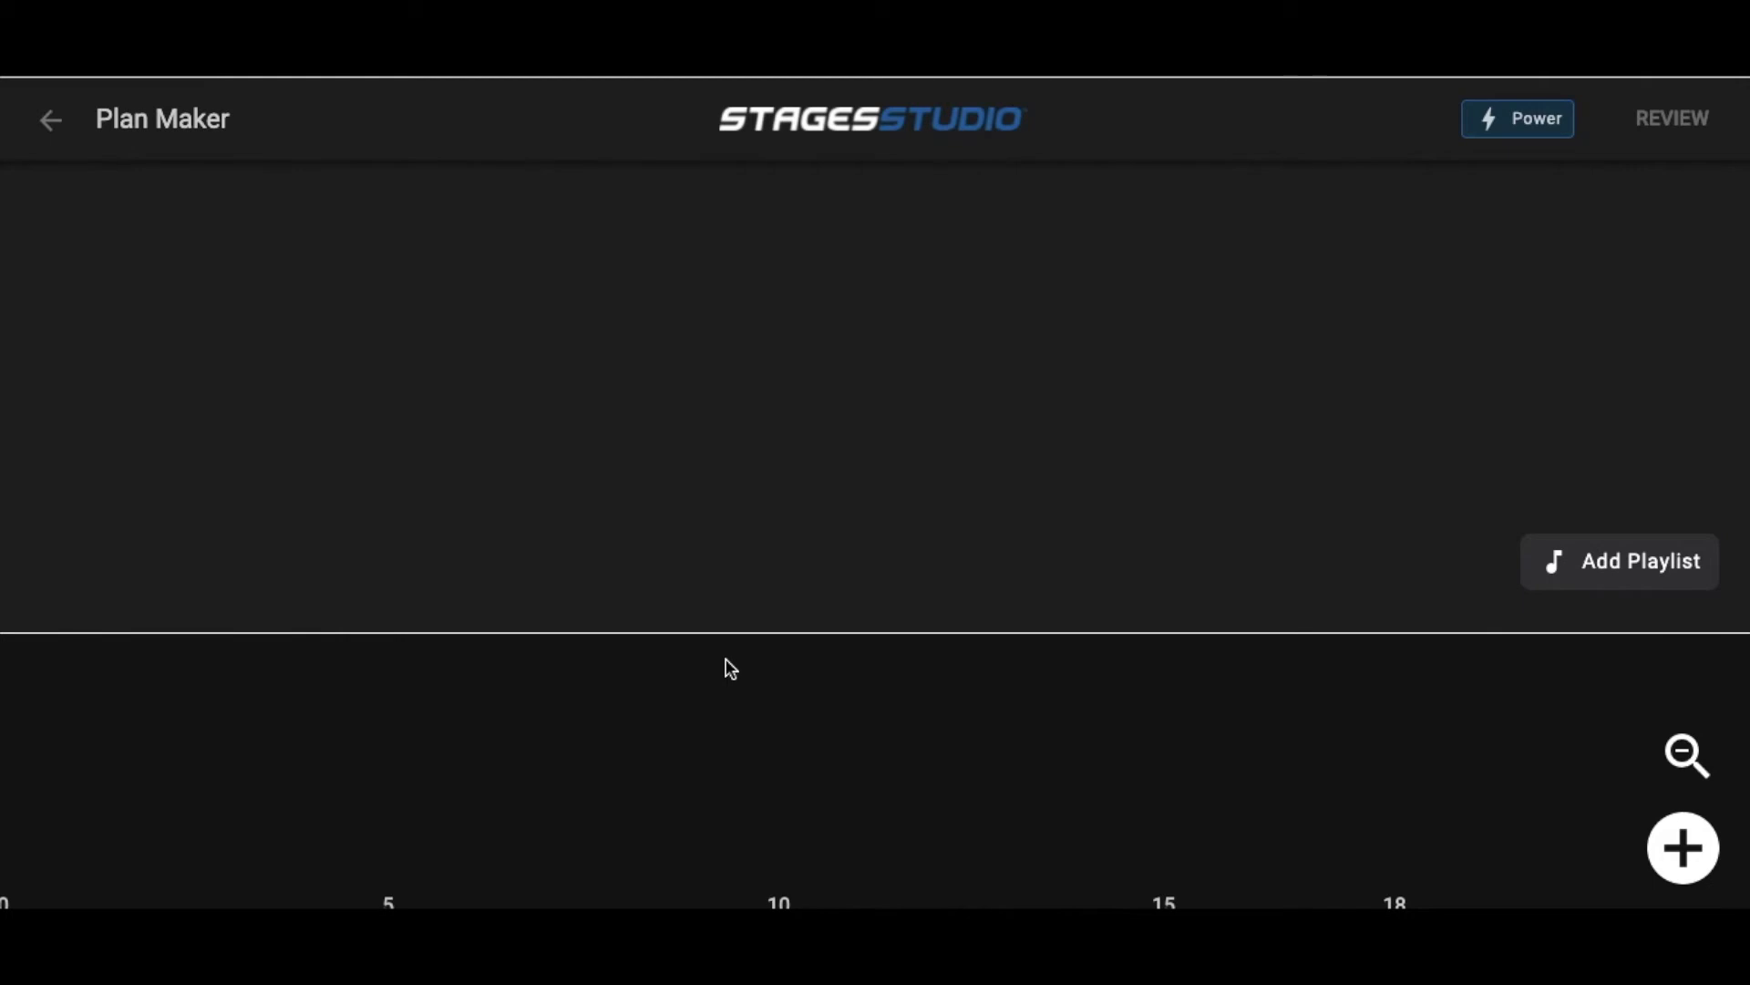
Add the first interval to the plan's timeline.
{"action": "left_click", "coordinate": [1683, 847]}
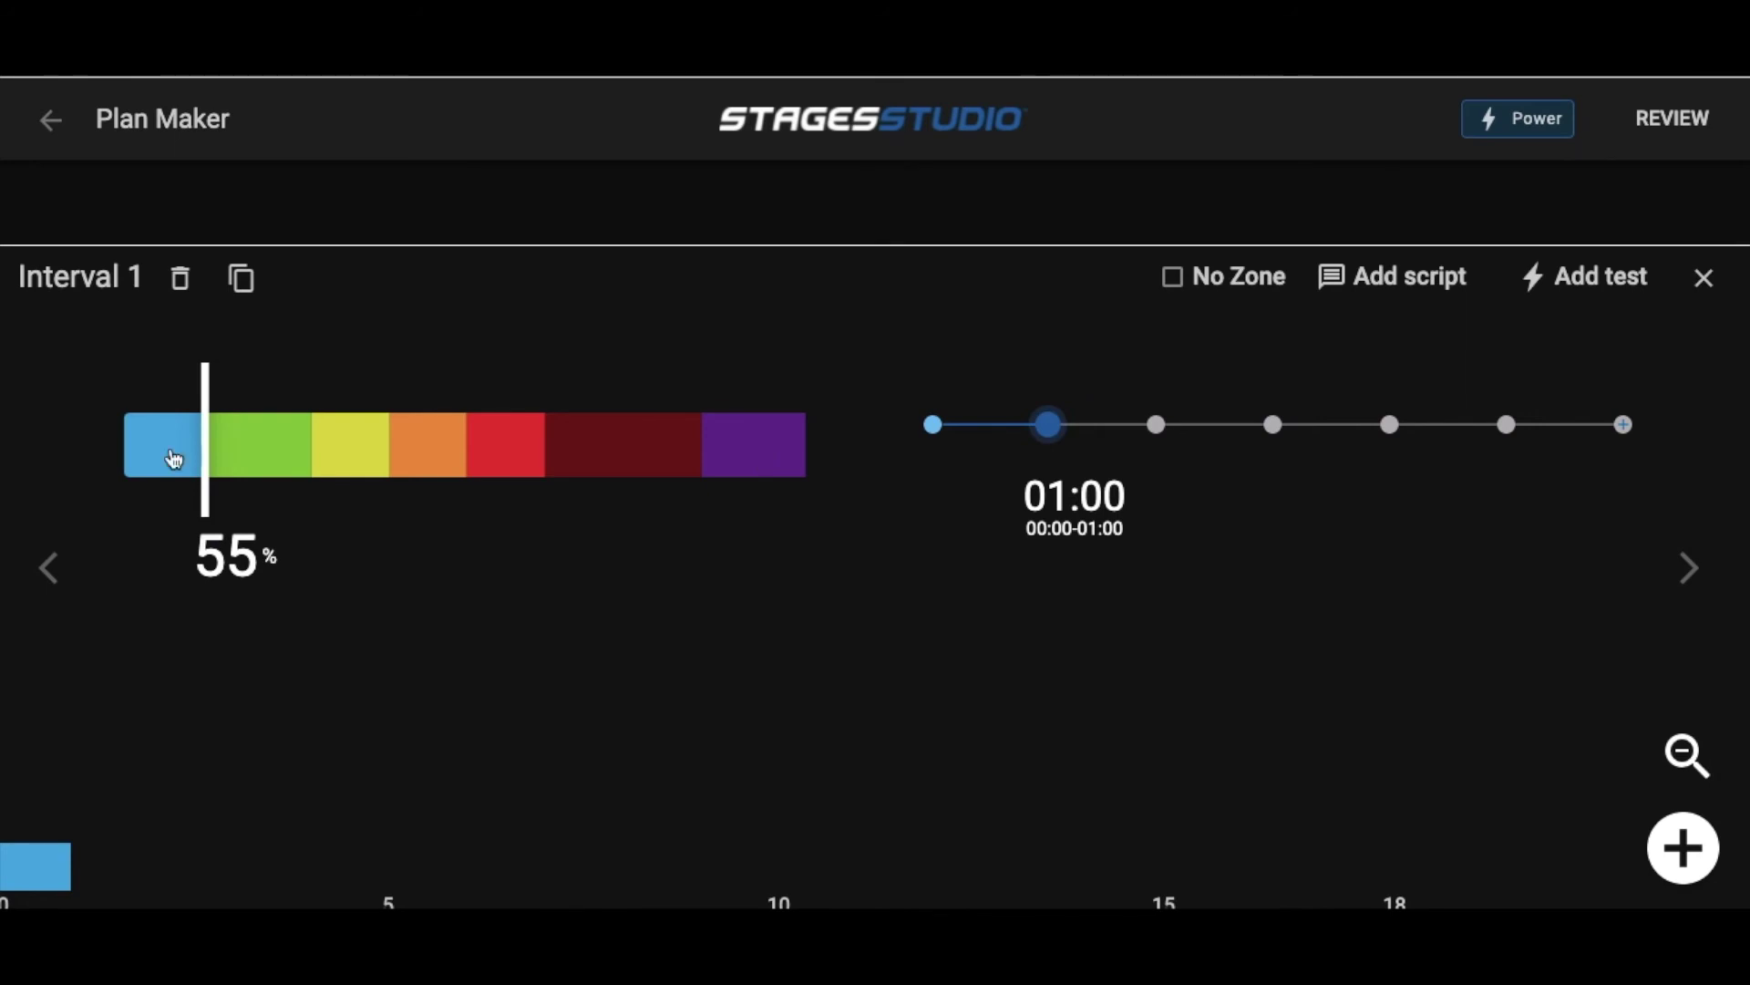
Try the first interval's intensity in different zones at 70, 85, 100, 110 and 95 percent.
{"action": "left_click", "coordinate": [277, 446]}
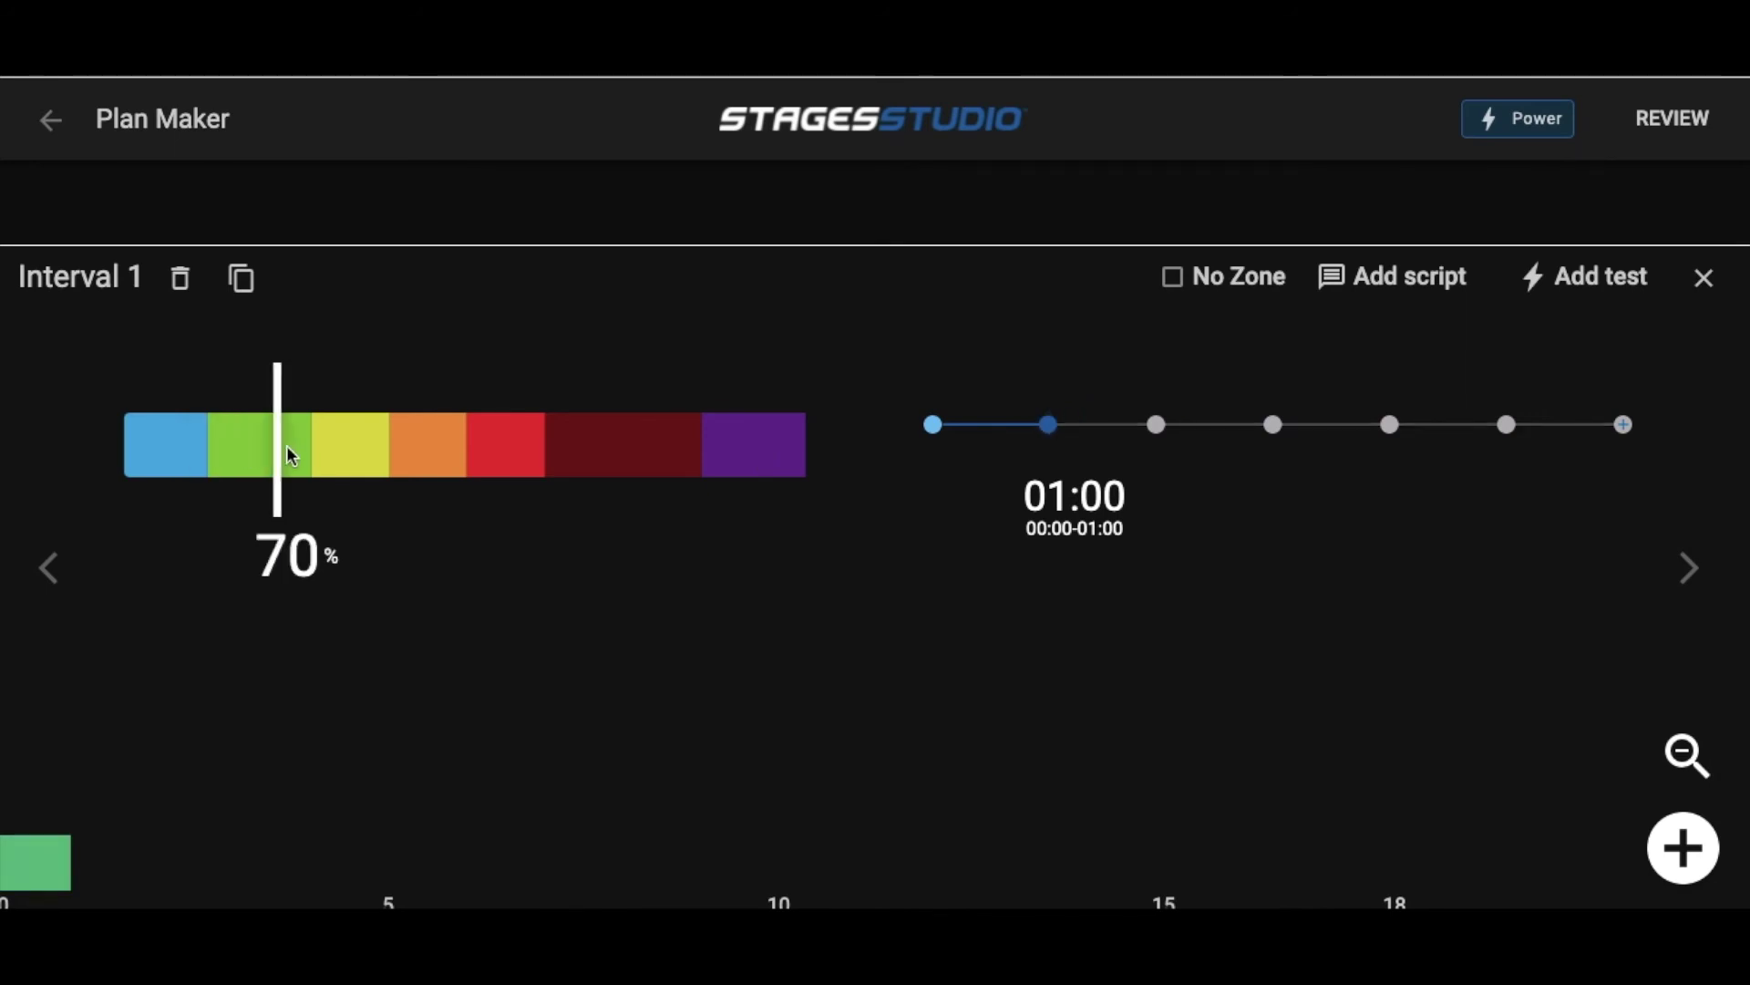
{"action": "left_click_drag", "start_coordinate": [290, 454], "coordinate": [358, 458]}
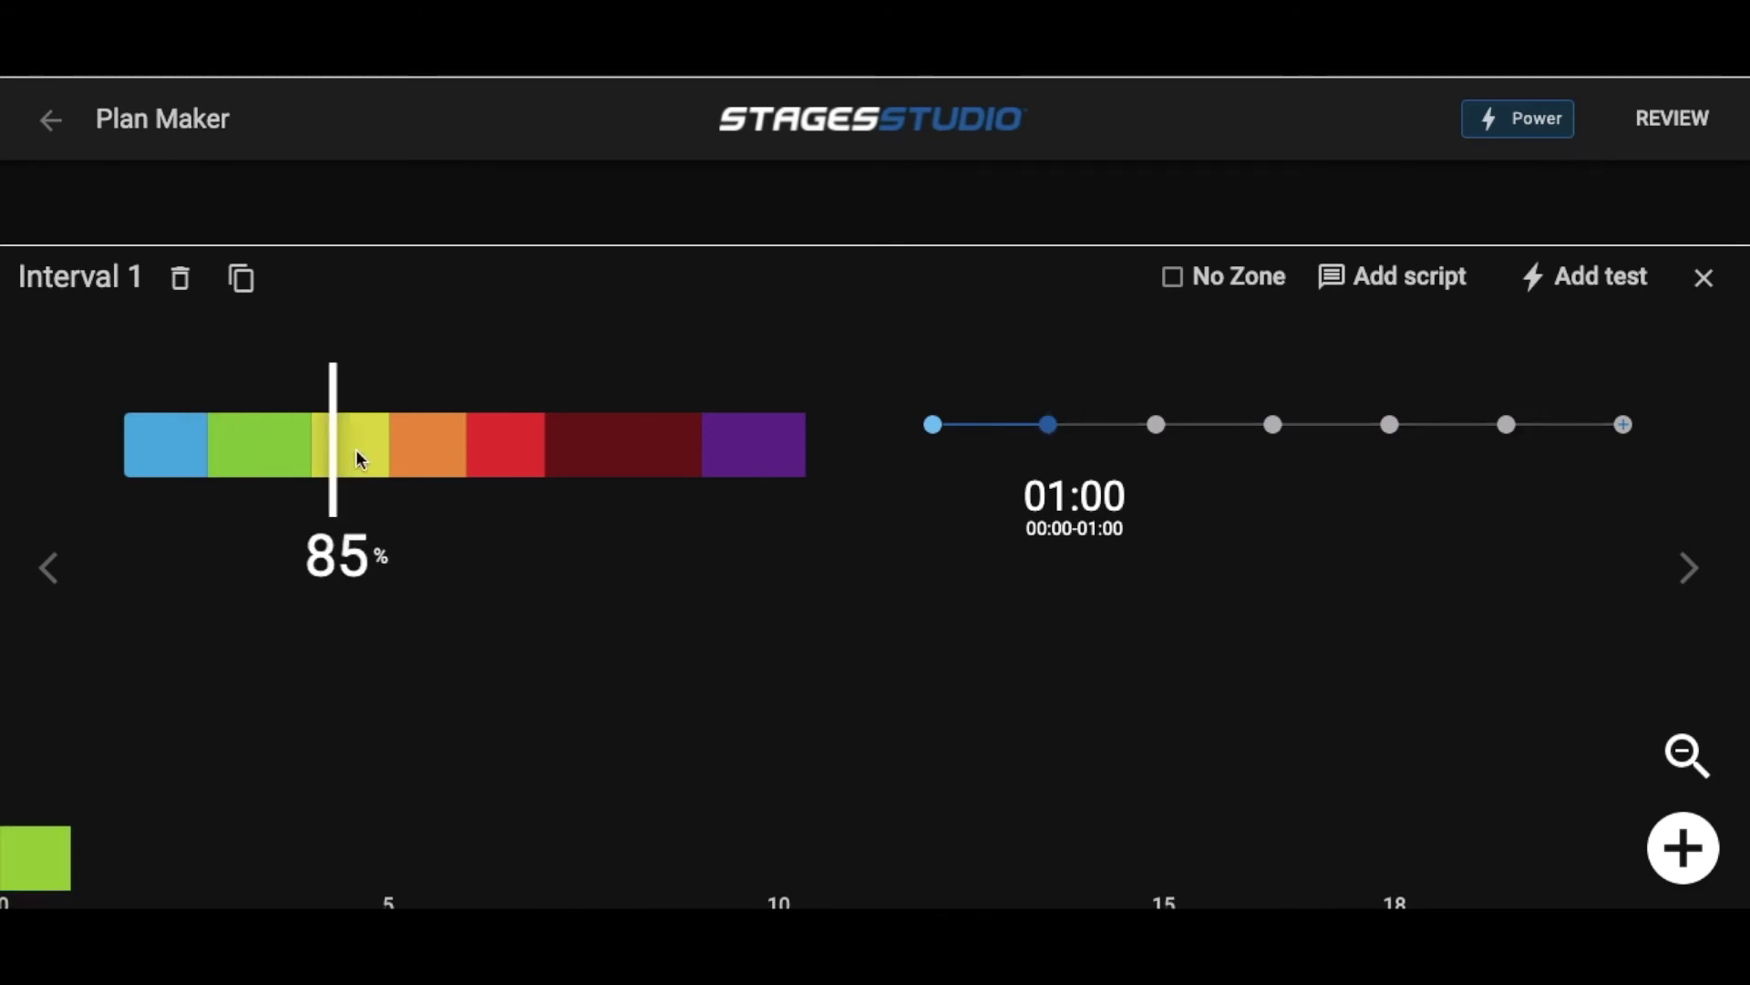
{"action": "left_click", "coordinate": [433, 465]}
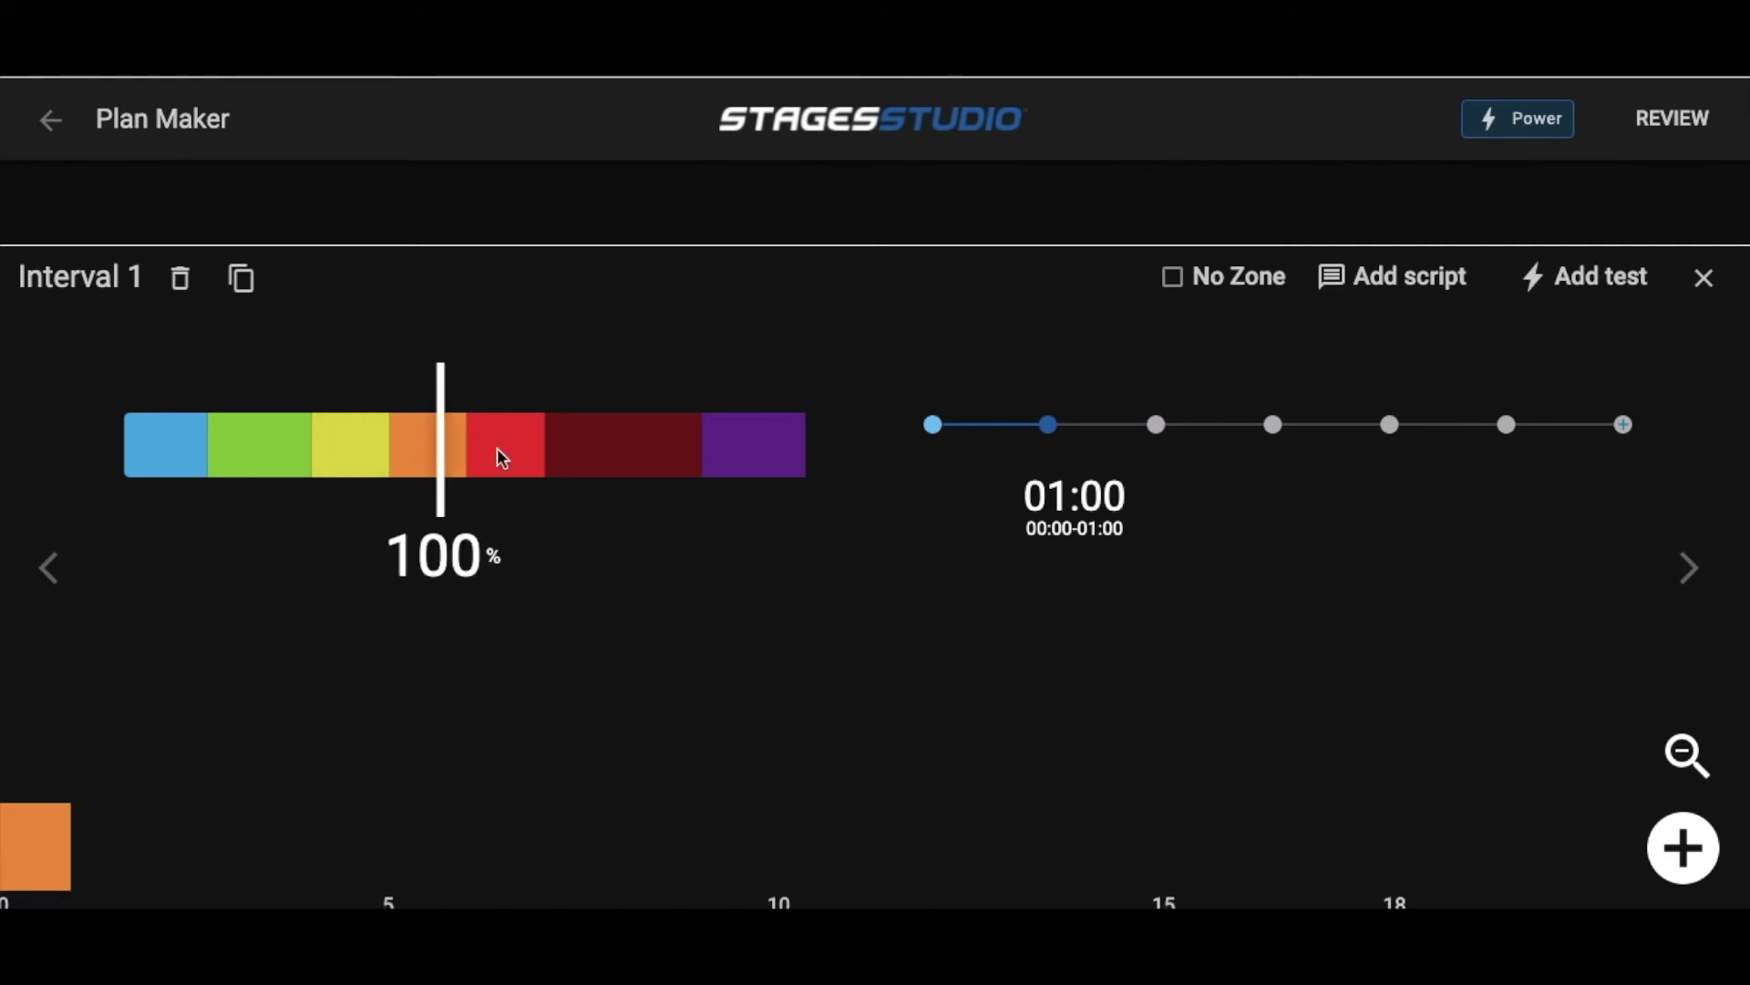
{"action": "left_click", "coordinate": [497, 450]}
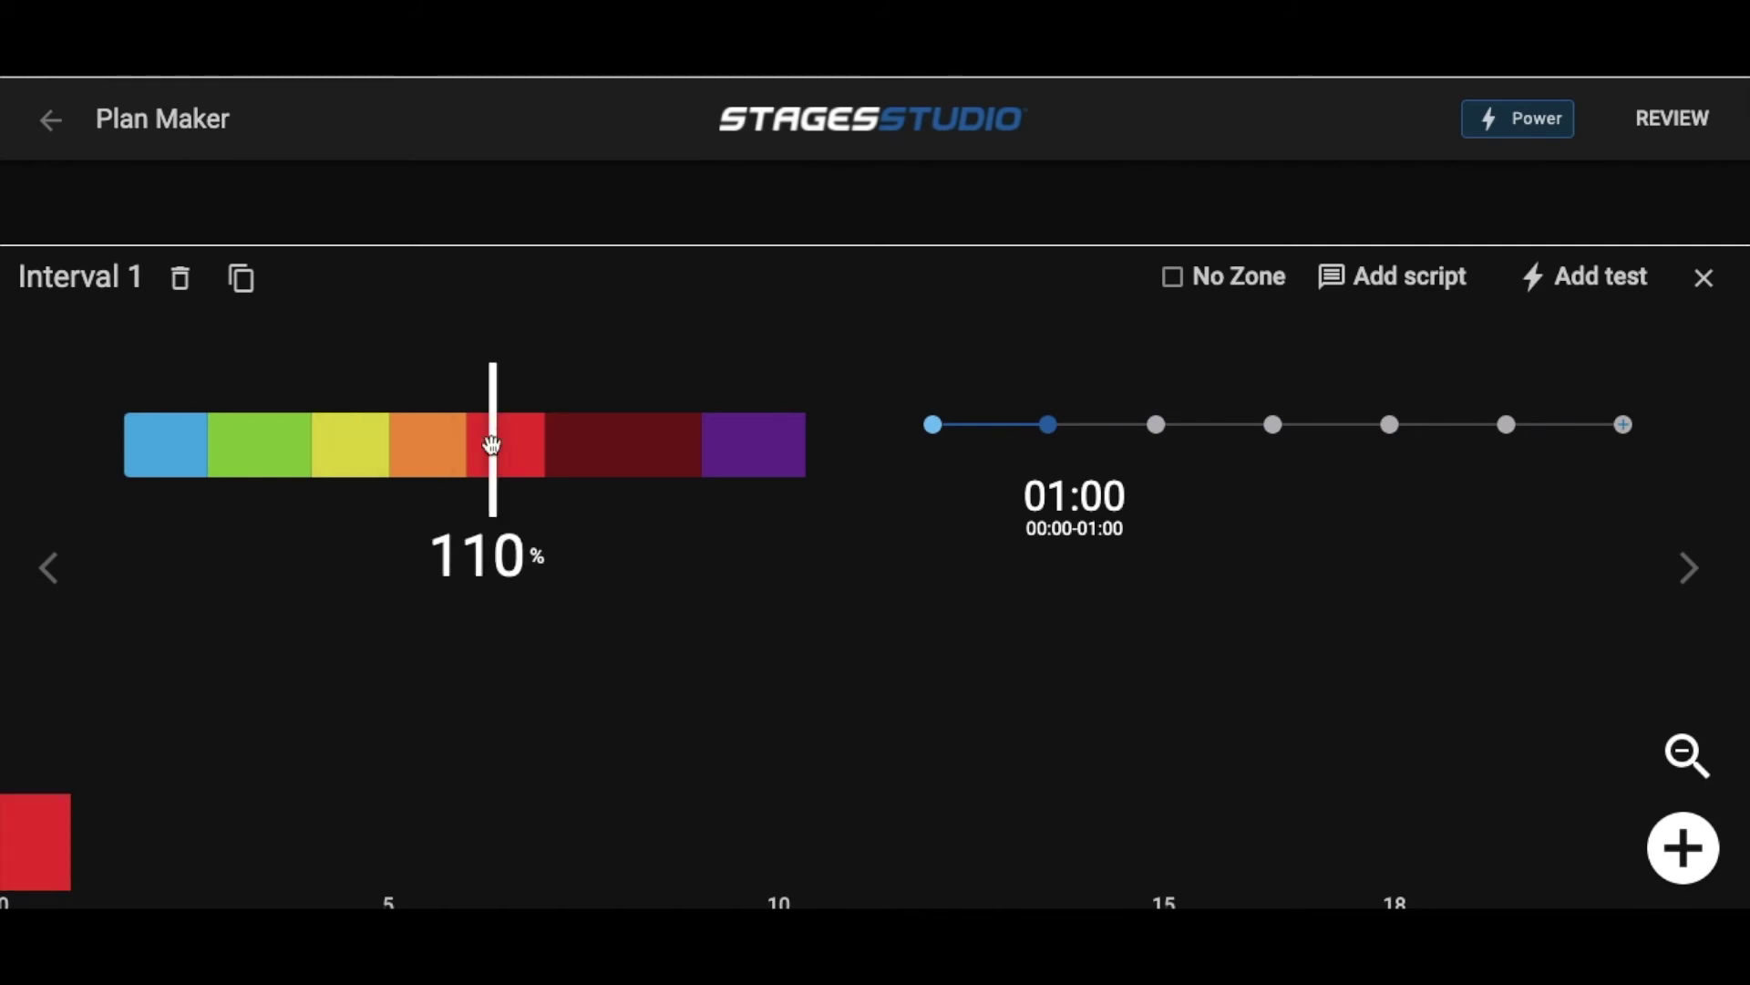
{"action": "mouse_move", "coordinate": [492, 446]}
{"action": "left_mouse_down"}
{"action": "mouse_move", "coordinate": [525, 452]}
{"action": "mouse_move", "coordinate": [415, 439]}
{"action": "left_mouse_up"}
Enter an exact intensity of 55 percent for the first interval.
{"action": "left_click", "coordinate": [413, 569]}
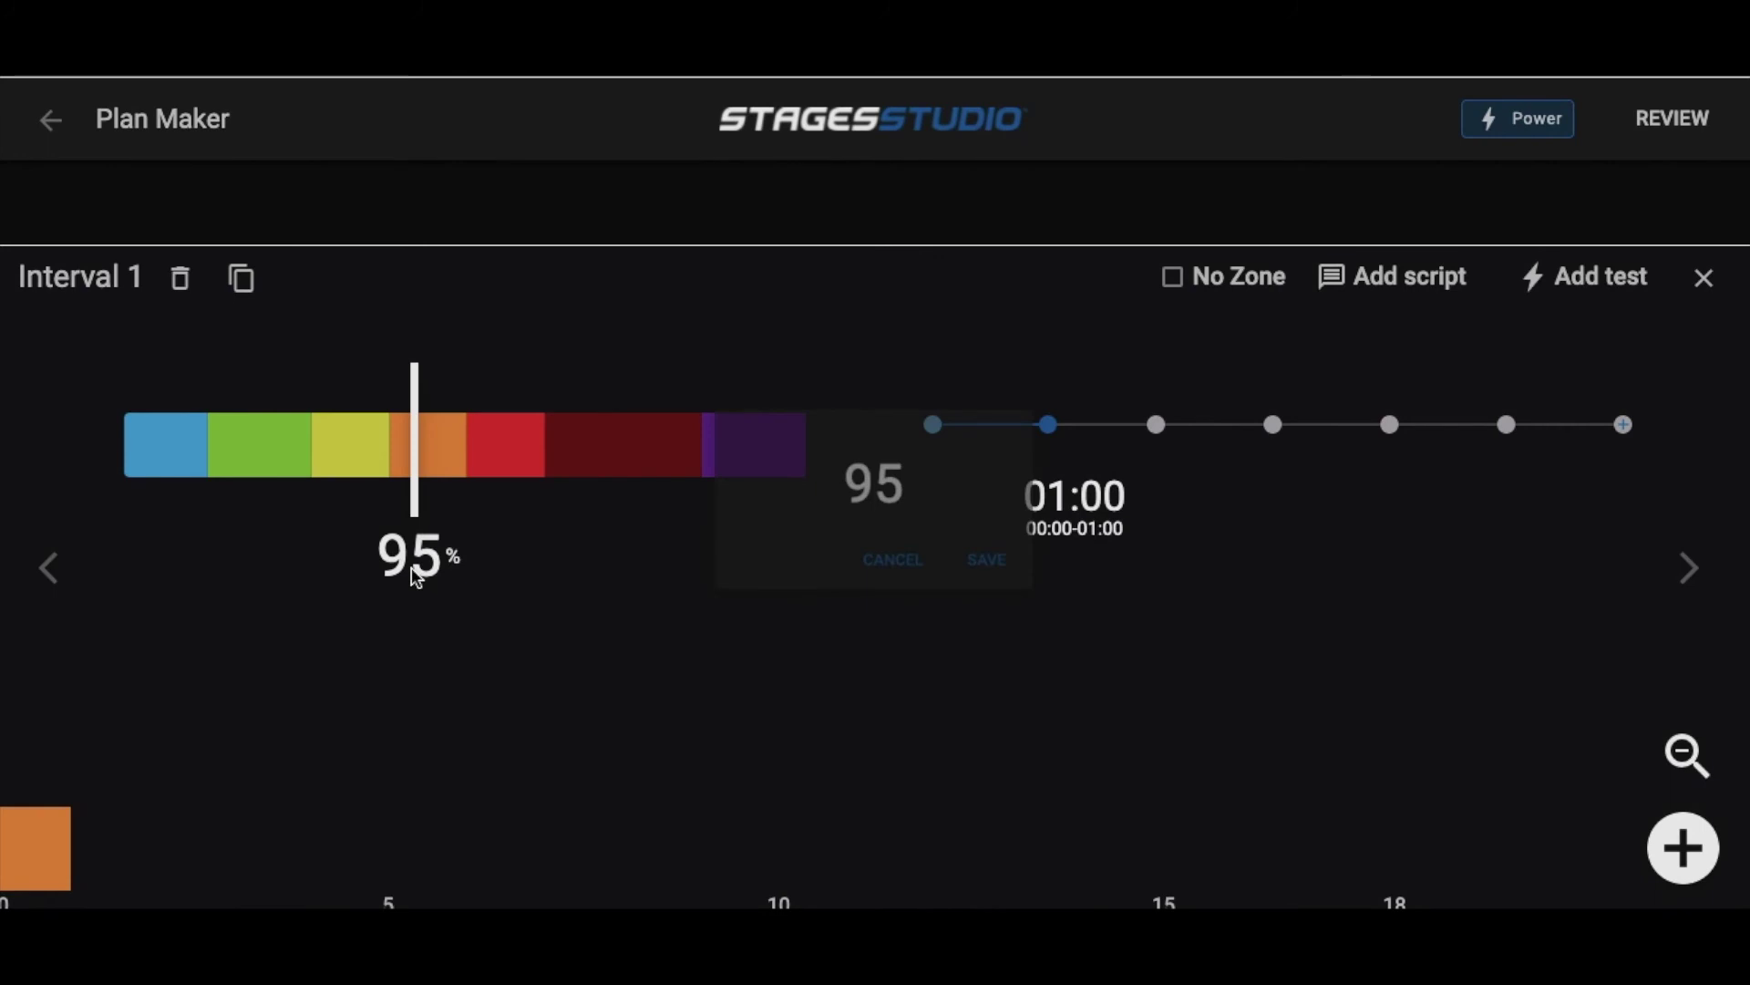
{"action": "double_click", "coordinate": [837, 498]}
{"action": "type", "text": "55"}
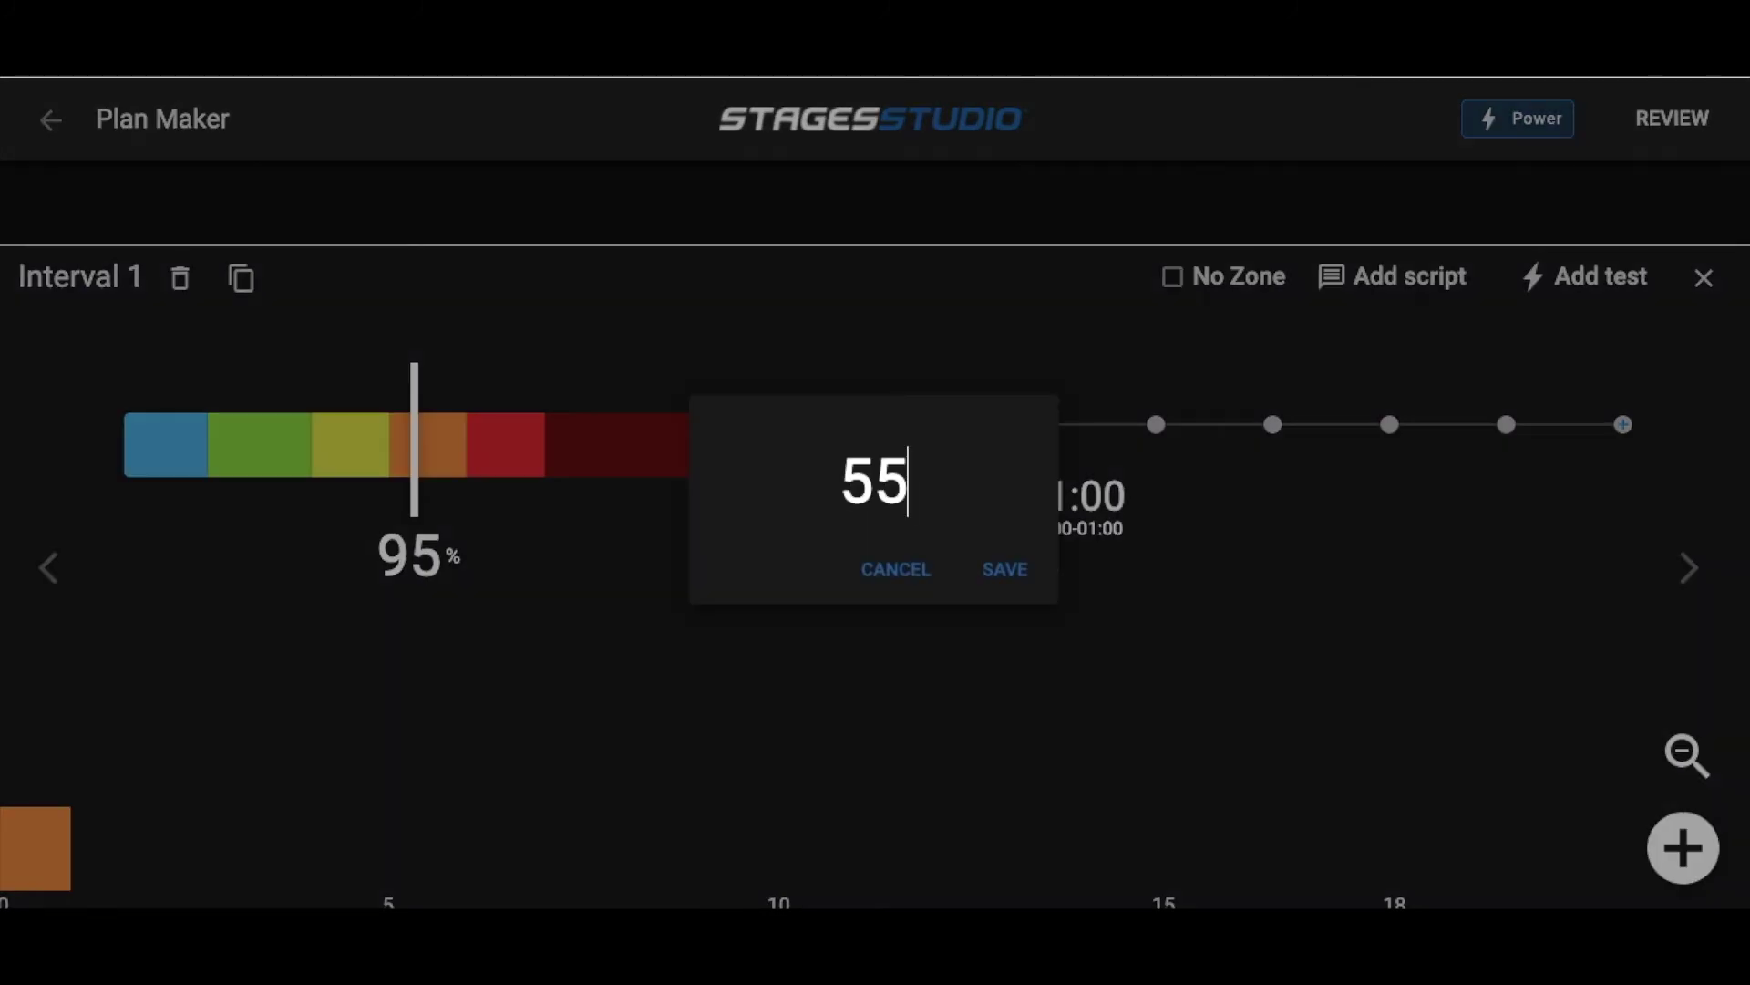
{"action": "left_click", "coordinate": [1007, 565]}
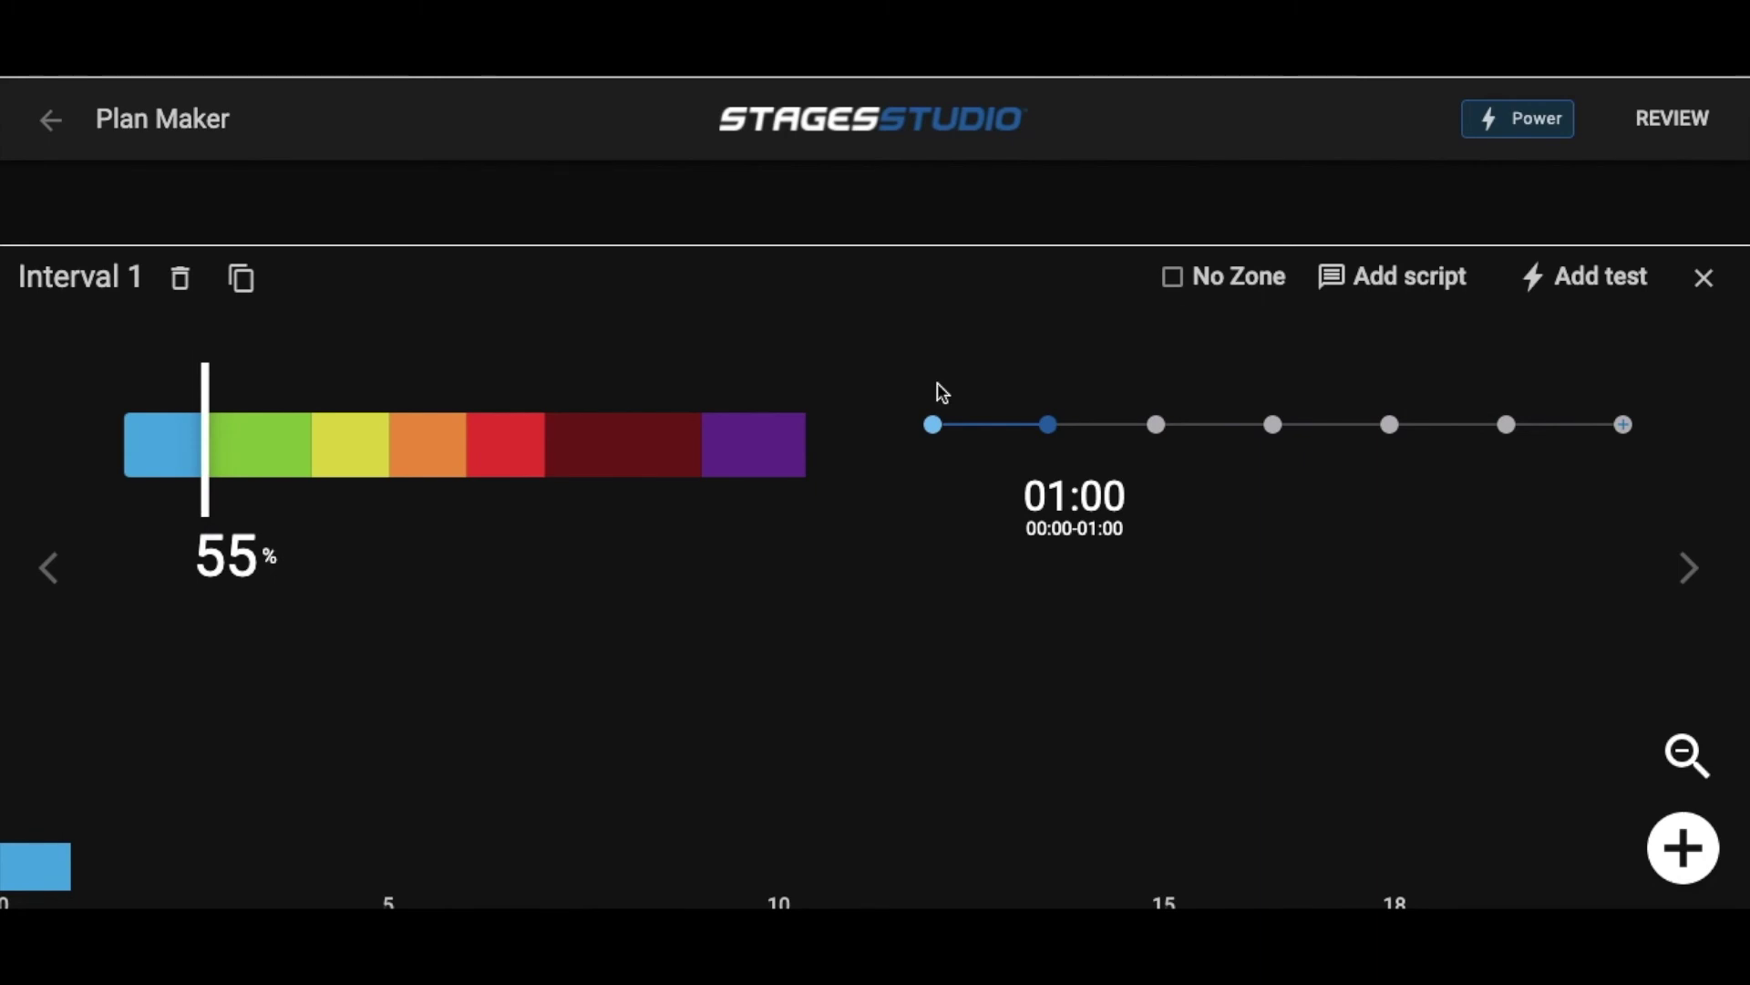
Try extending the first interval's duration to 3, 4 and 5 minutes.
{"action": "left_click", "coordinate": [1158, 426]}
{"action": "left_click", "coordinate": [1251, 421]}
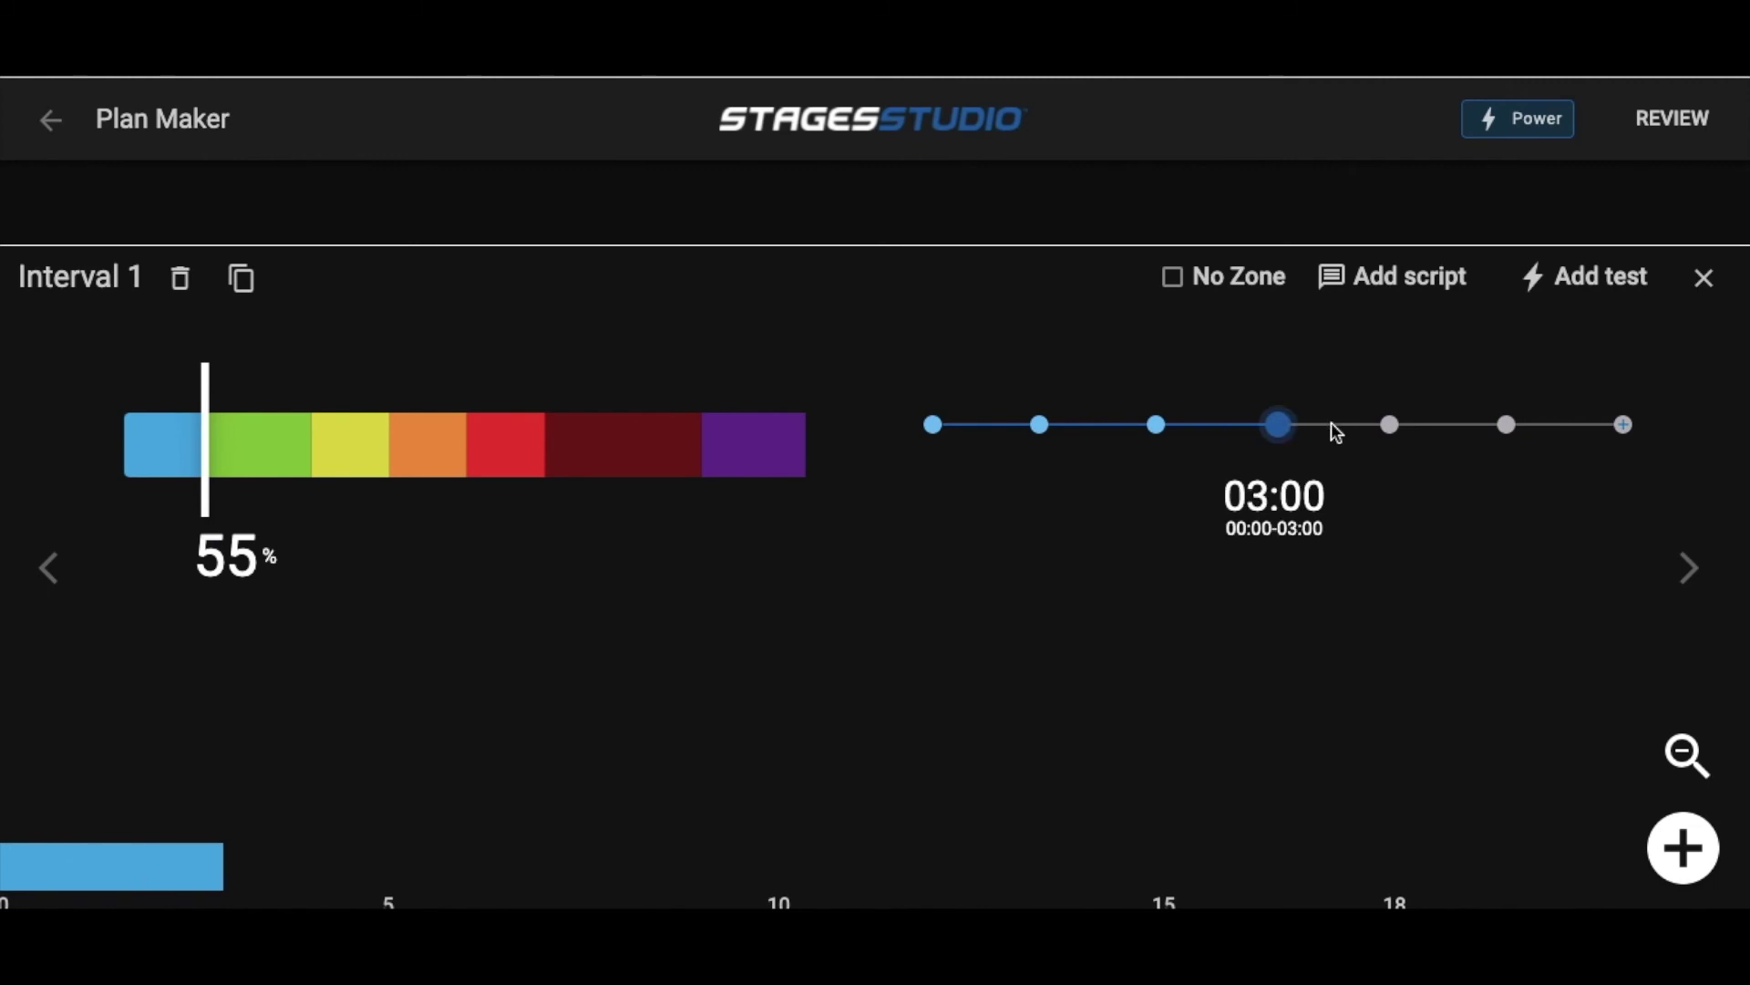
{"action": "left_click", "coordinate": [1391, 424]}
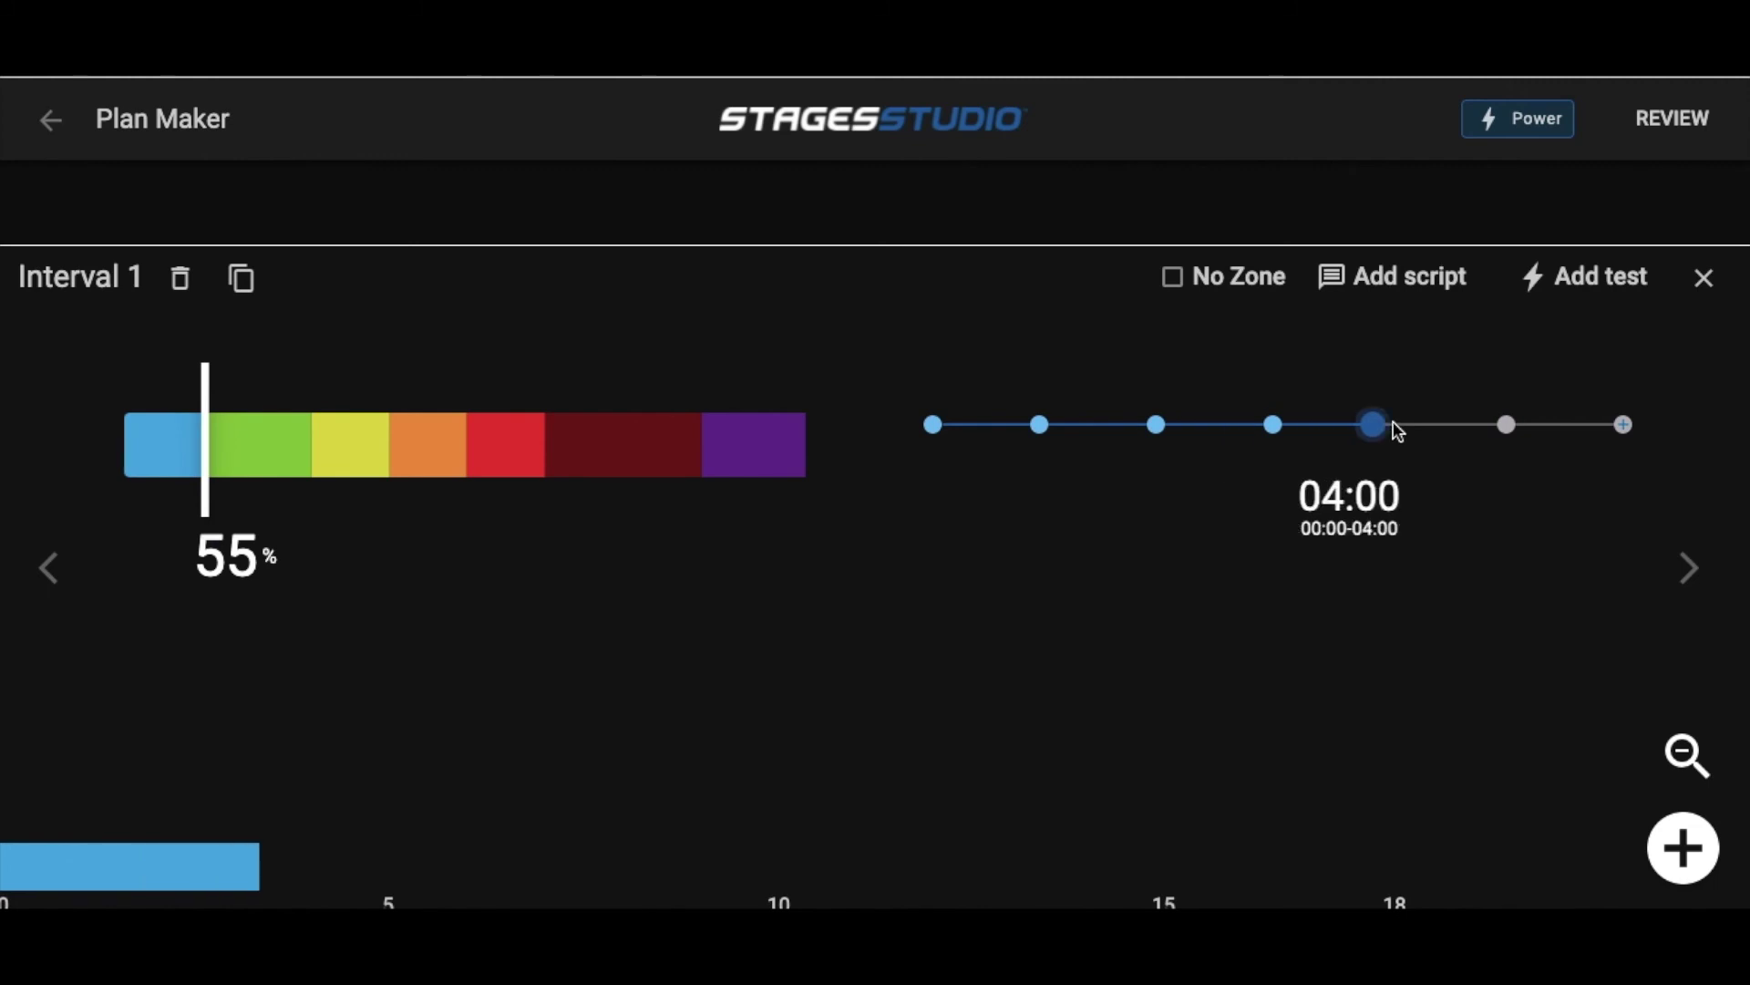
{"action": "left_click", "coordinate": [1509, 425]}
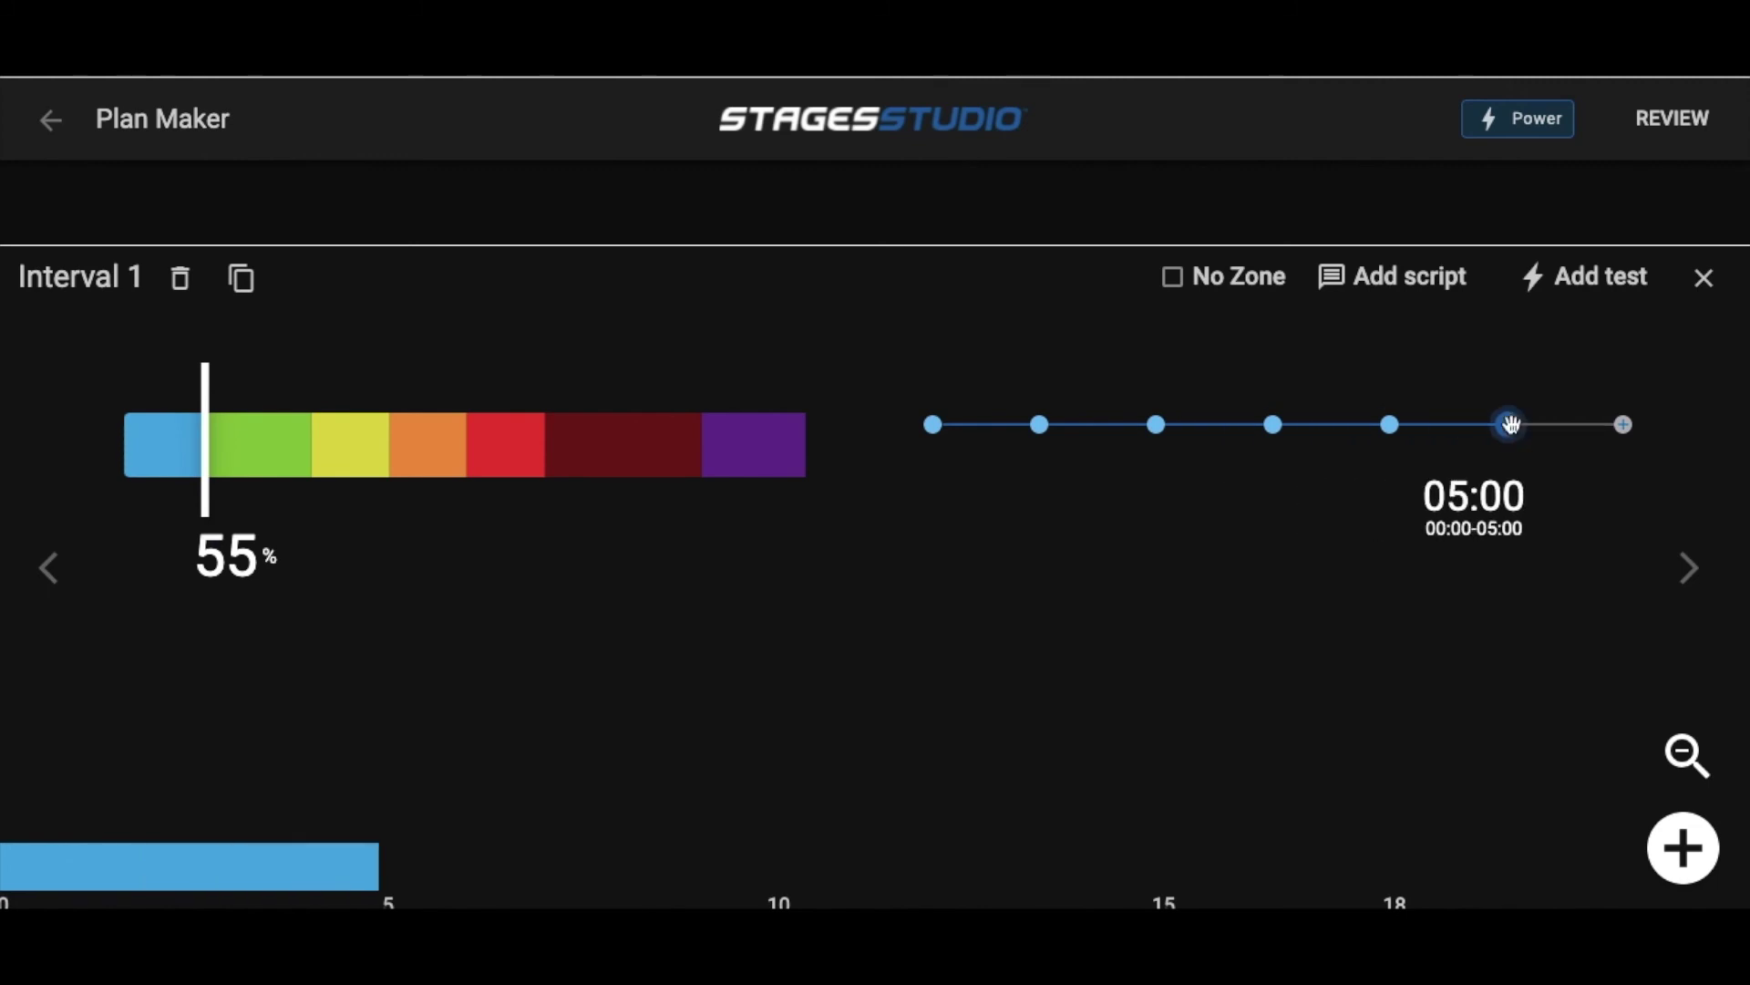
Set the first interval's exact duration to 2 minutes 43 seconds and save it.
{"action": "left_click", "coordinate": [1461, 500]}
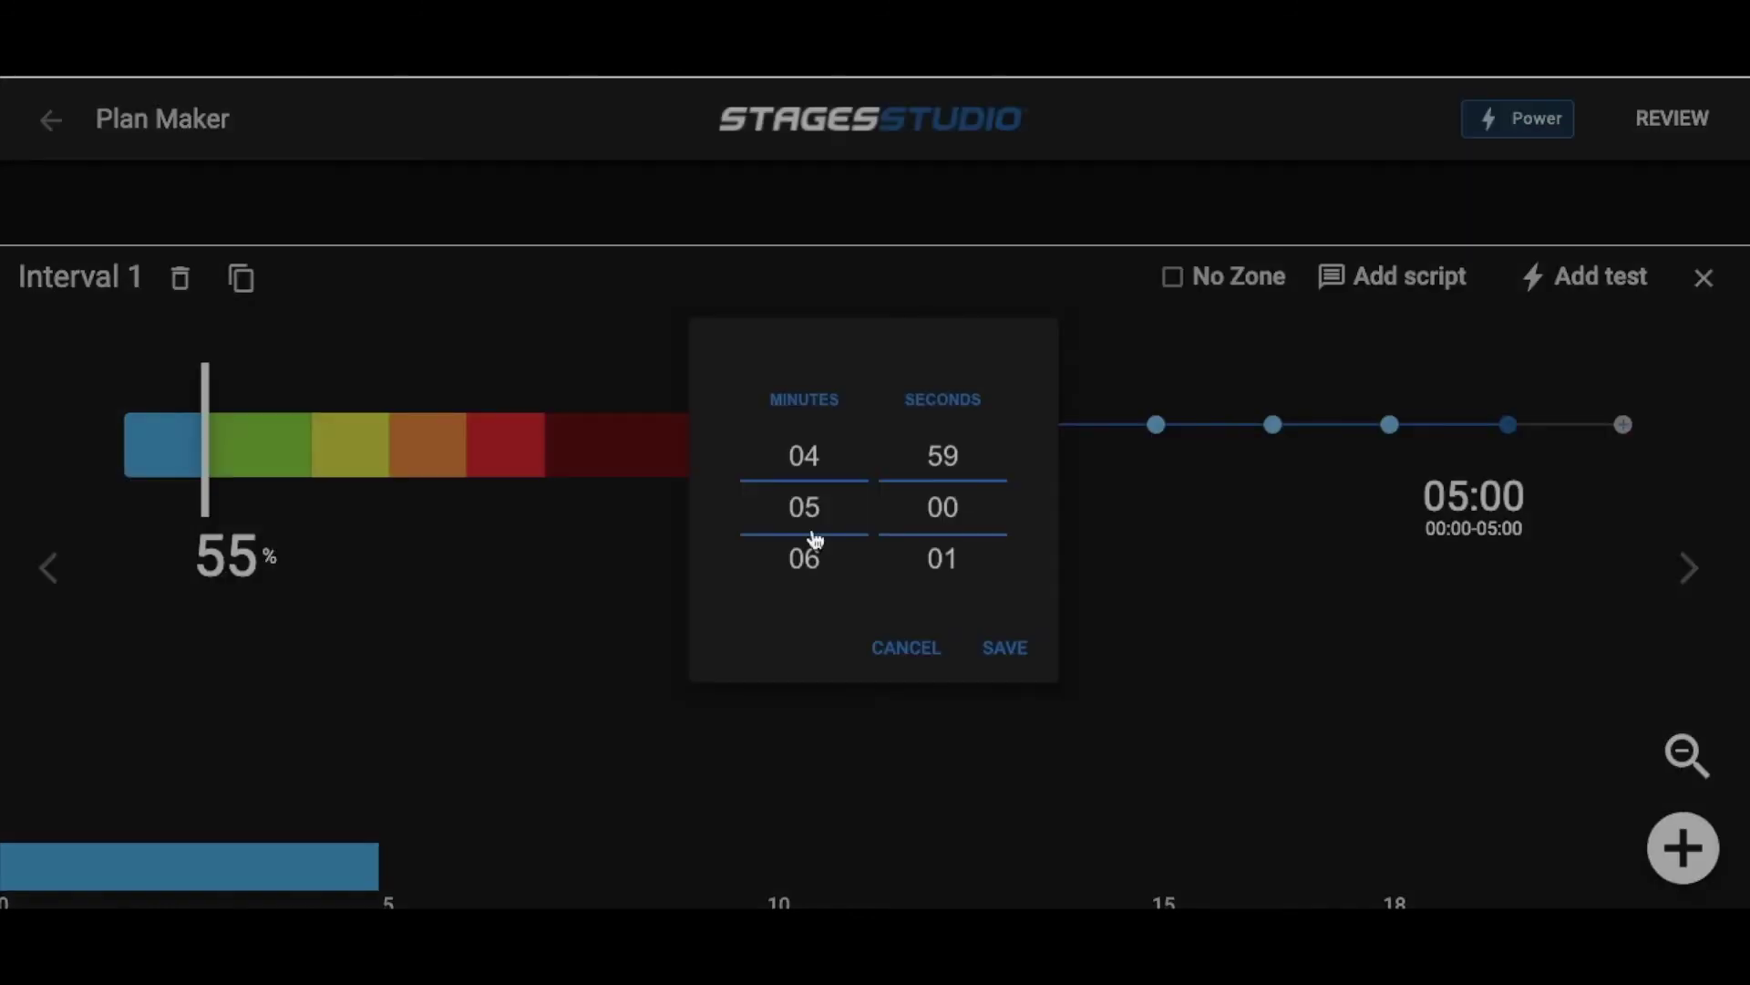
{"action": "scroll", "coordinate": [815, 540], "scroll_direction": "down", "scroll_amount": 1}
{"action": "scroll", "coordinate": [815, 539], "scroll_direction": "down", "scroll_amount": 10}
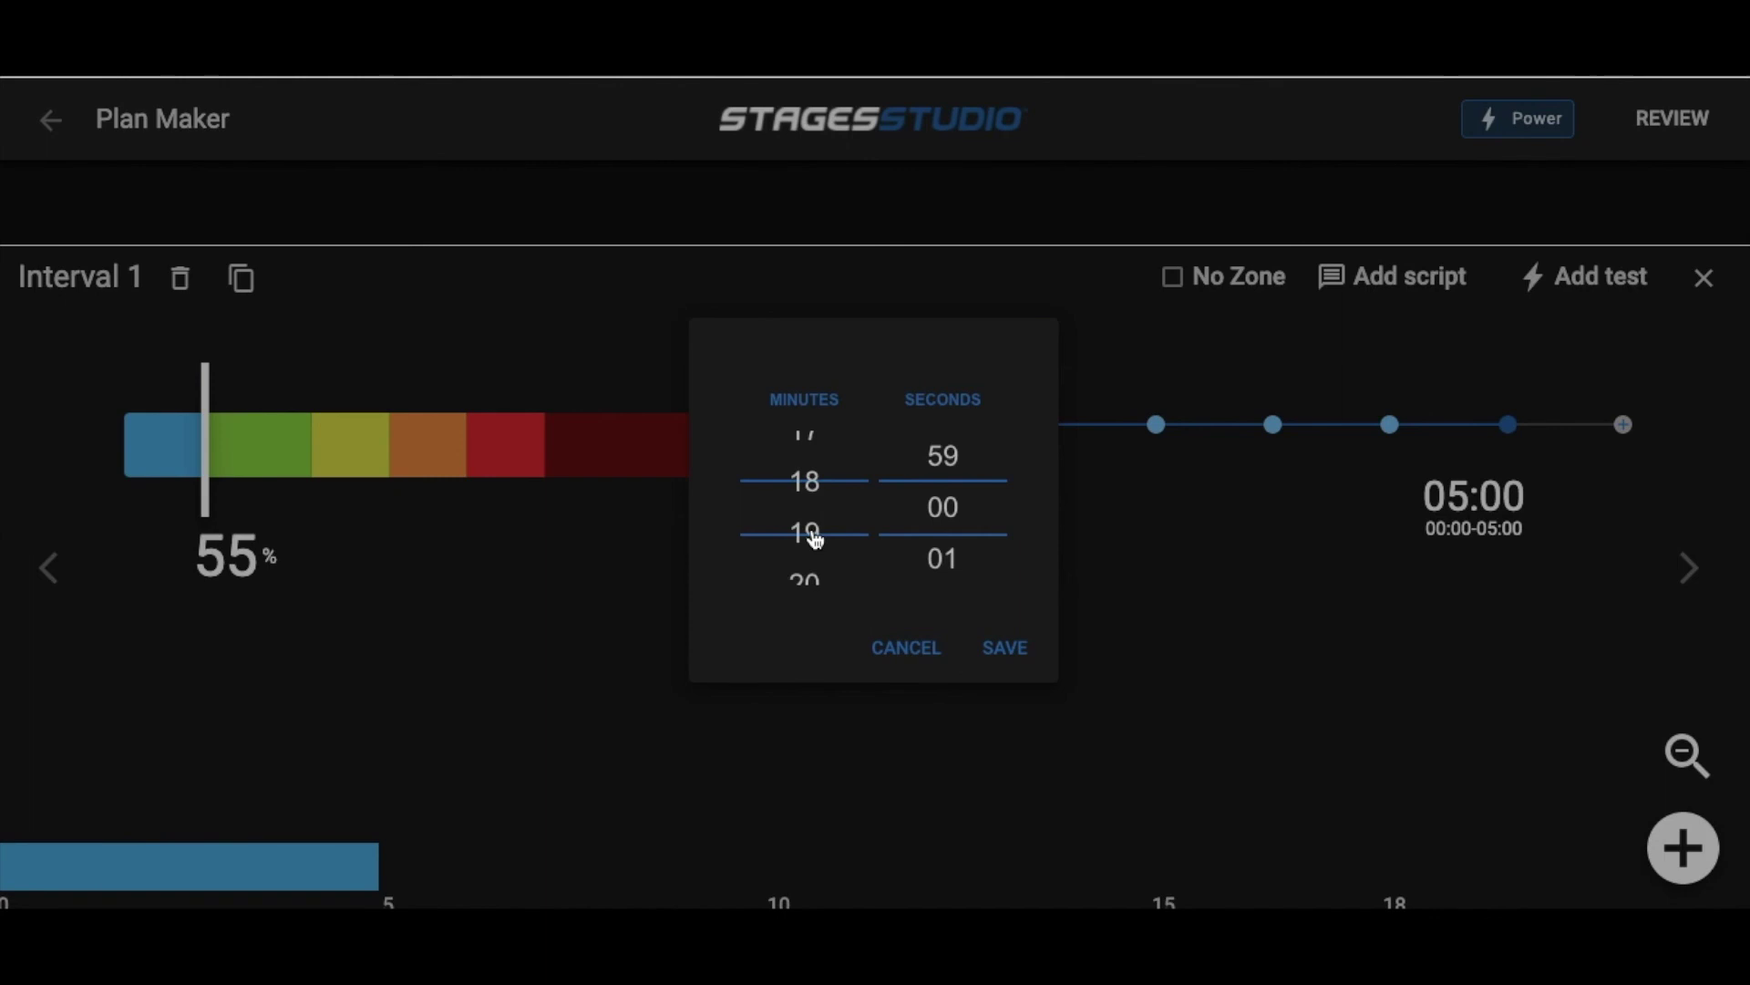
{"action": "scroll", "coordinate": [815, 540], "scroll_direction": "up", "scroll_amount": 16}
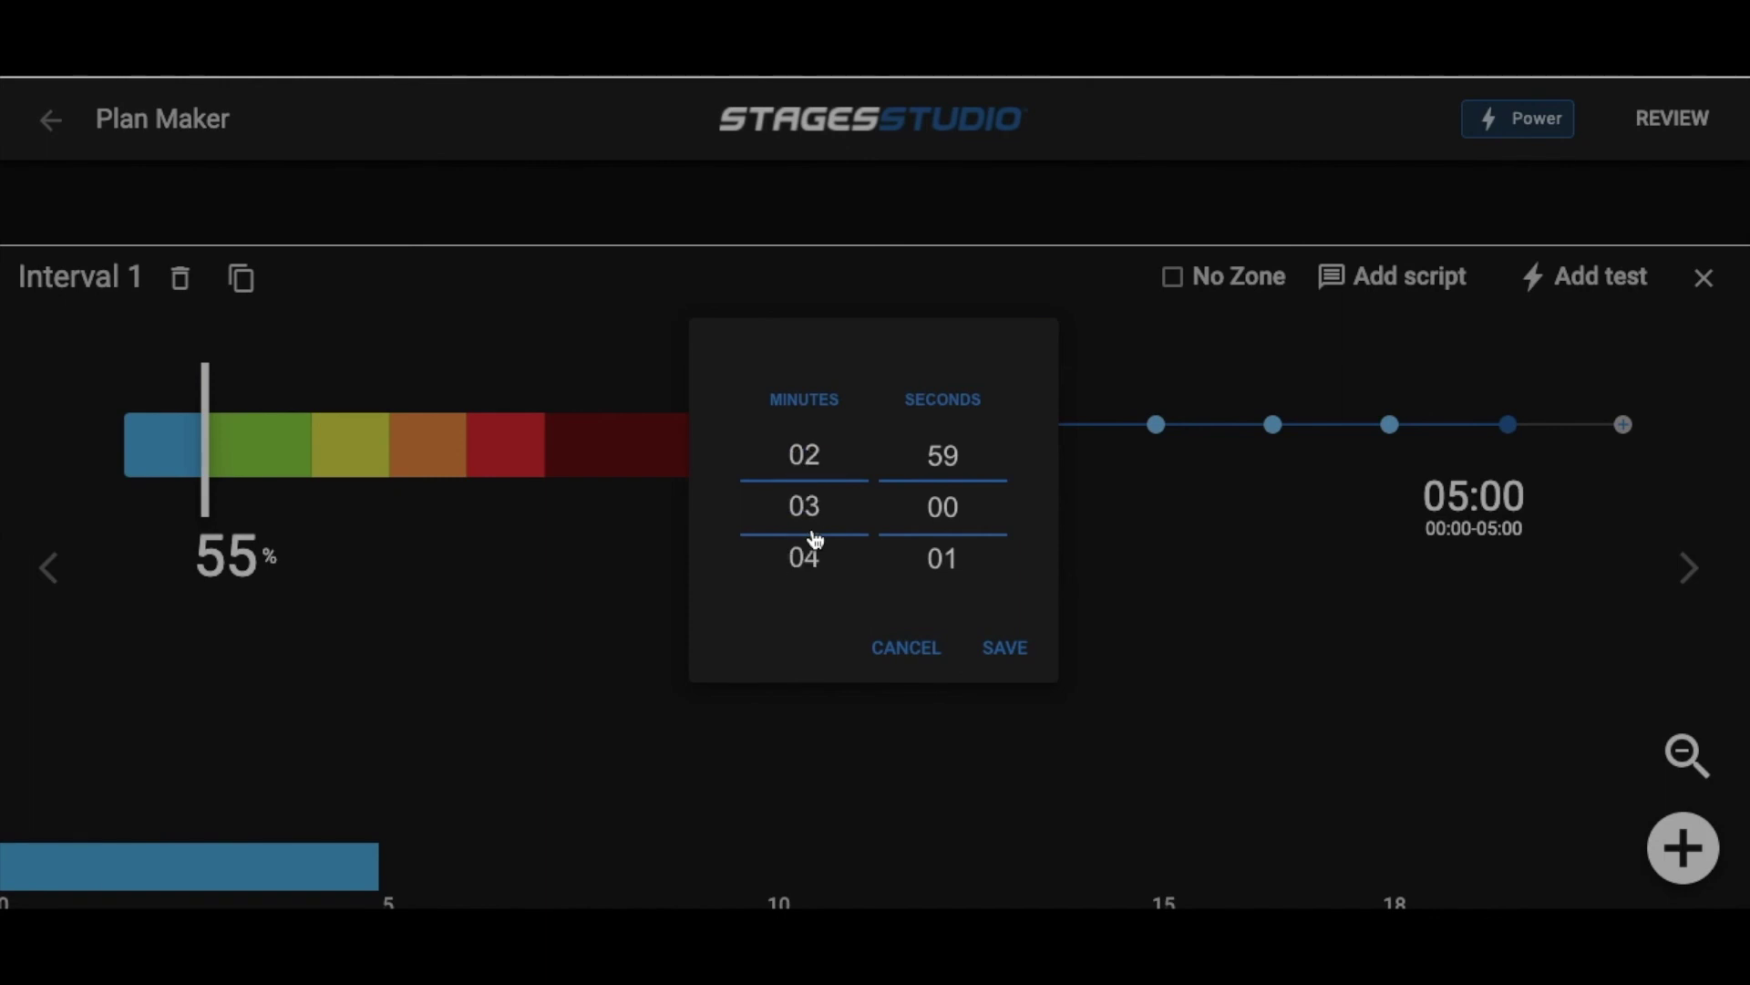
{"action": "scroll", "coordinate": [815, 540], "scroll_direction": "up", "scroll_amount": 1}
{"action": "scroll", "coordinate": [971, 543], "scroll_direction": "up", "scroll_amount": 1}
{"action": "scroll", "coordinate": [970, 542], "scroll_direction": "up", "scroll_amount": 9}
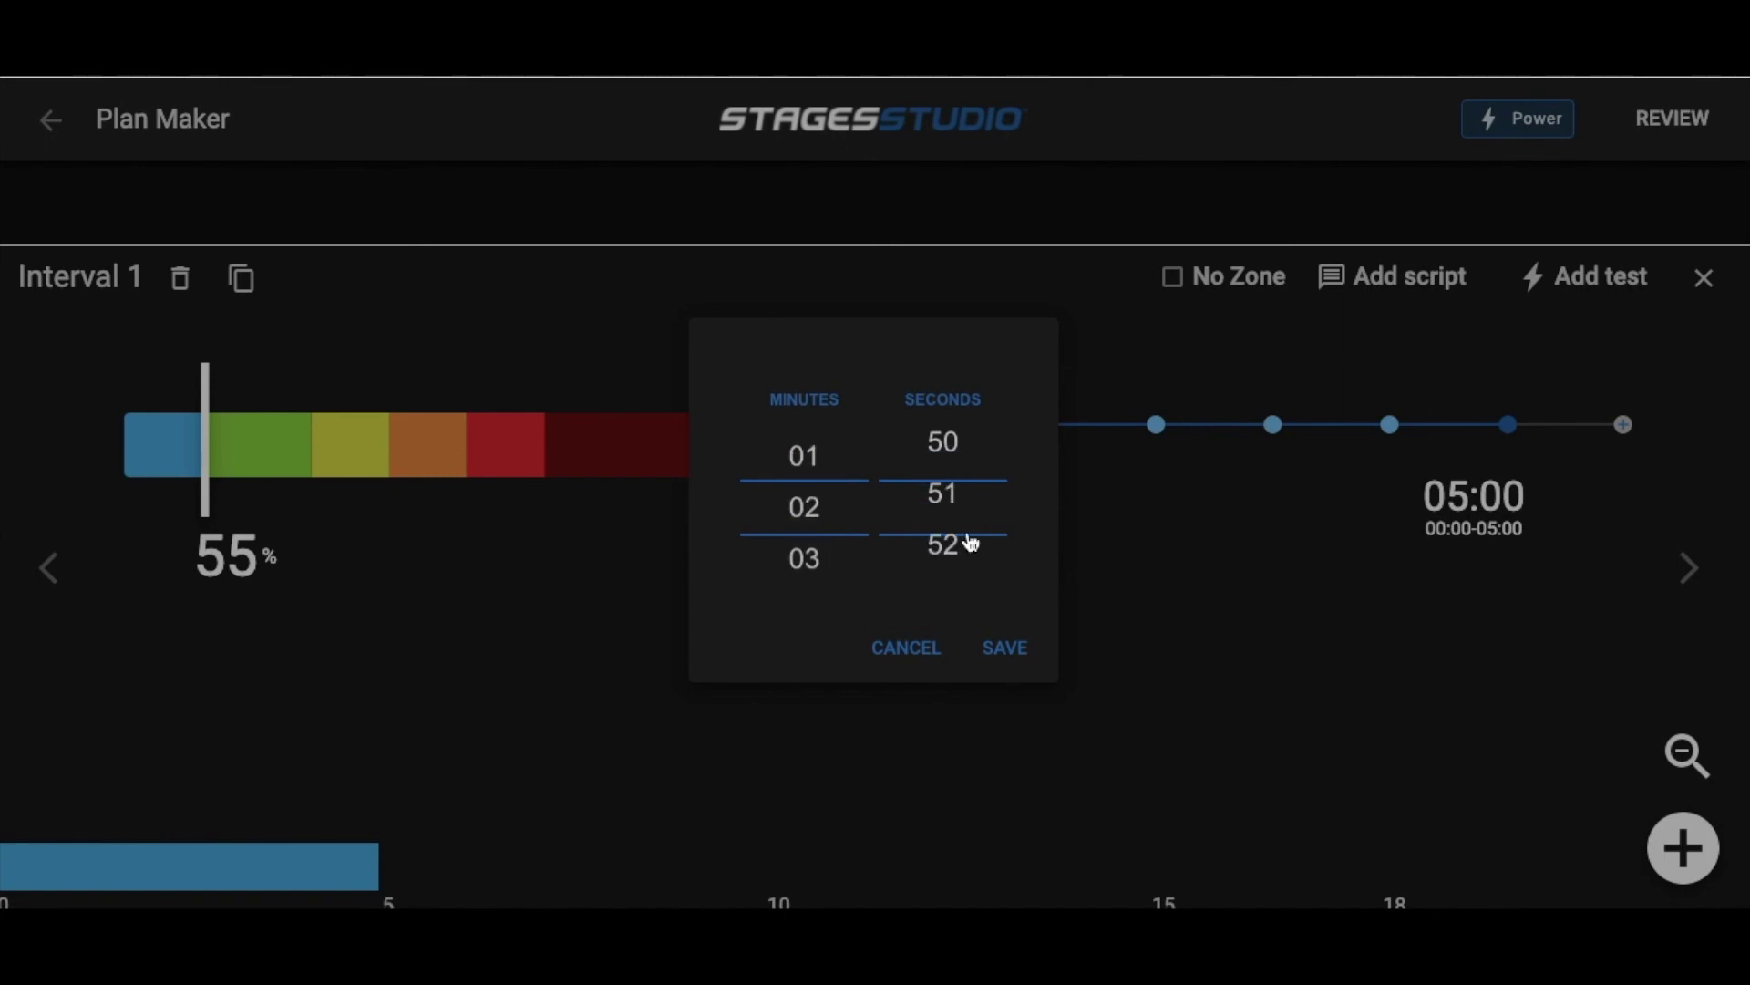
{"action": "scroll", "coordinate": [971, 543], "scroll_direction": "up", "scroll_amount": 6}
{"action": "scroll", "coordinate": [971, 543], "scroll_direction": "up", "scroll_amount": 2}
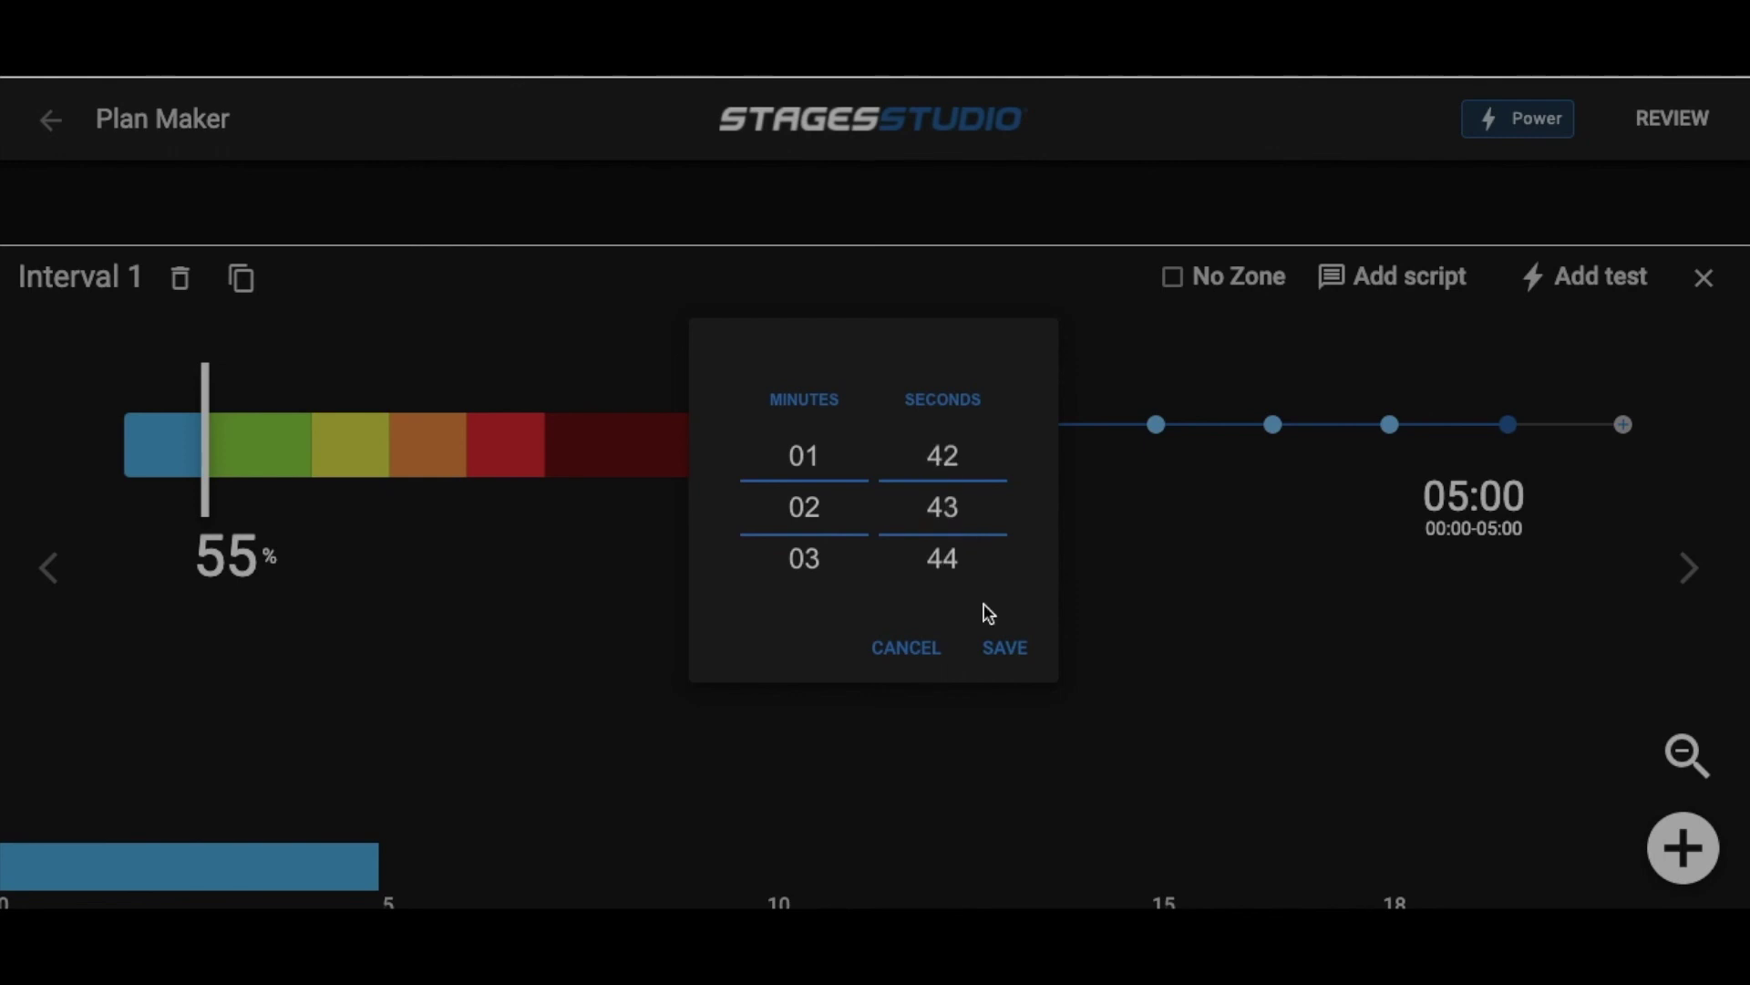
{"action": "left_click", "coordinate": [1003, 647]}
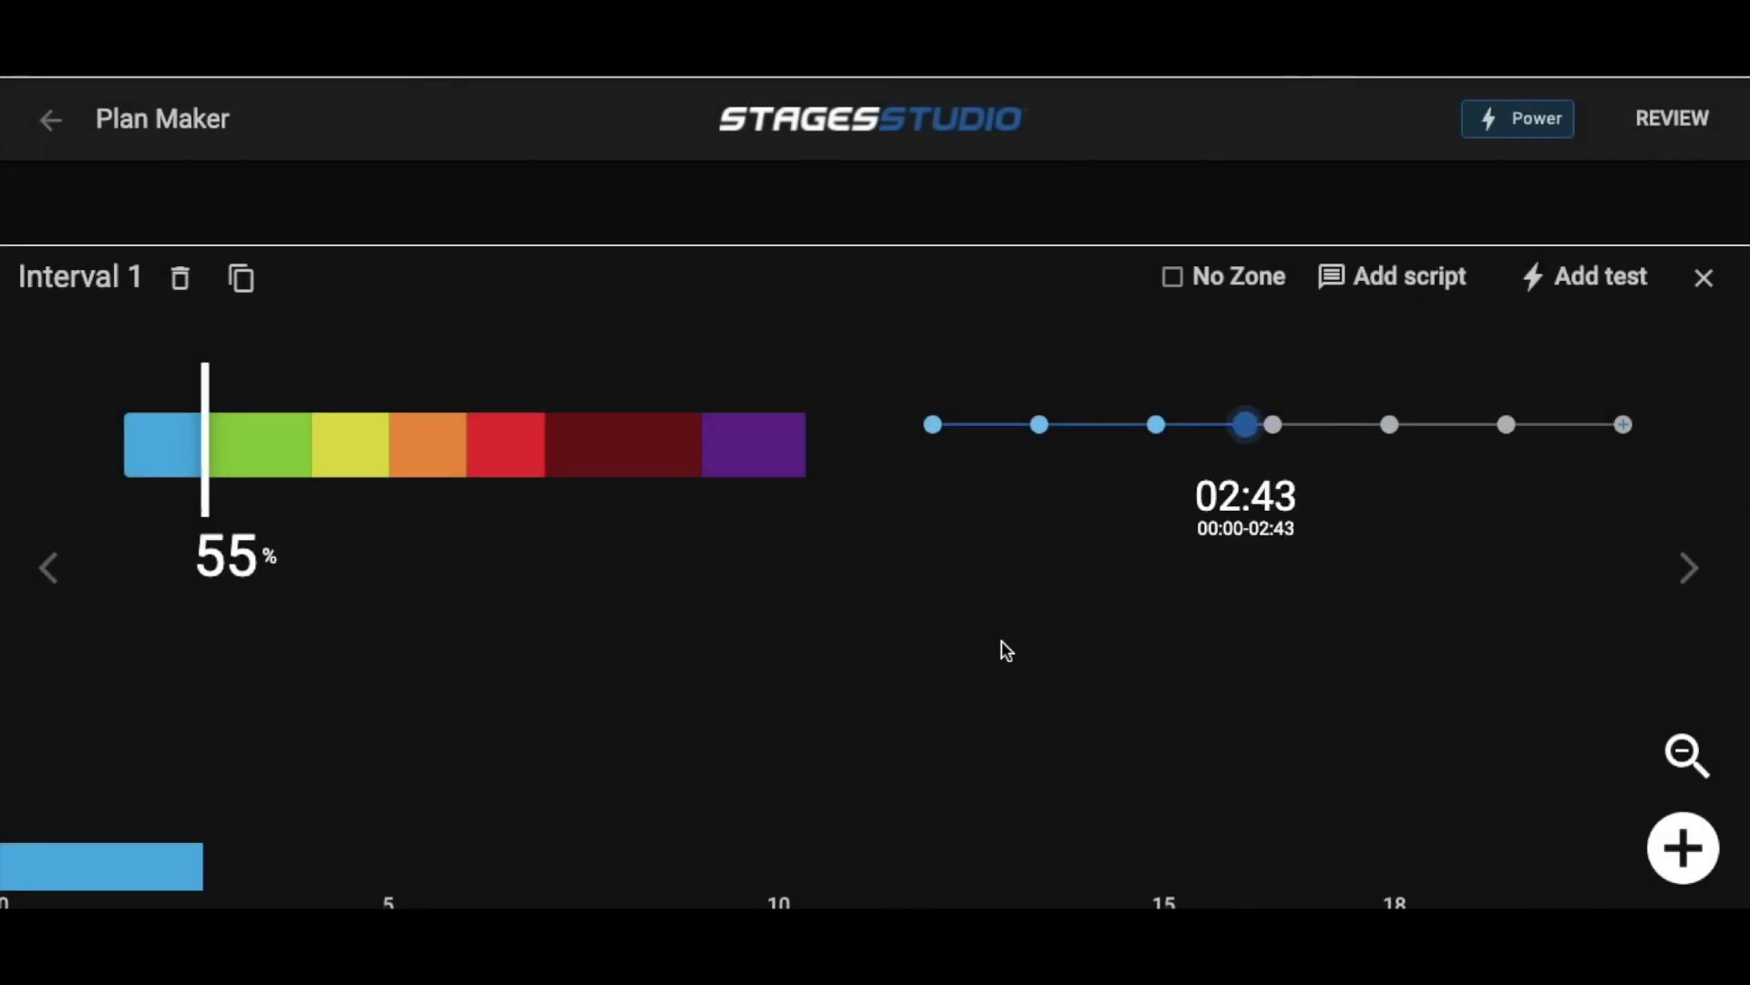